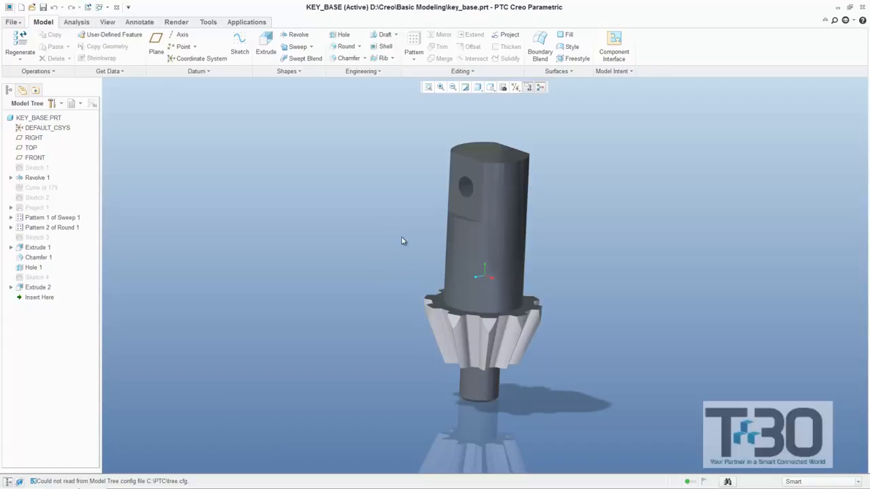
Examine the upper shaft of the key base, including its flats and cross hole, from several angles.
{"action": "scroll", "coordinate": [405, 242], "scroll_direction": "down", "scroll_amount": 2}
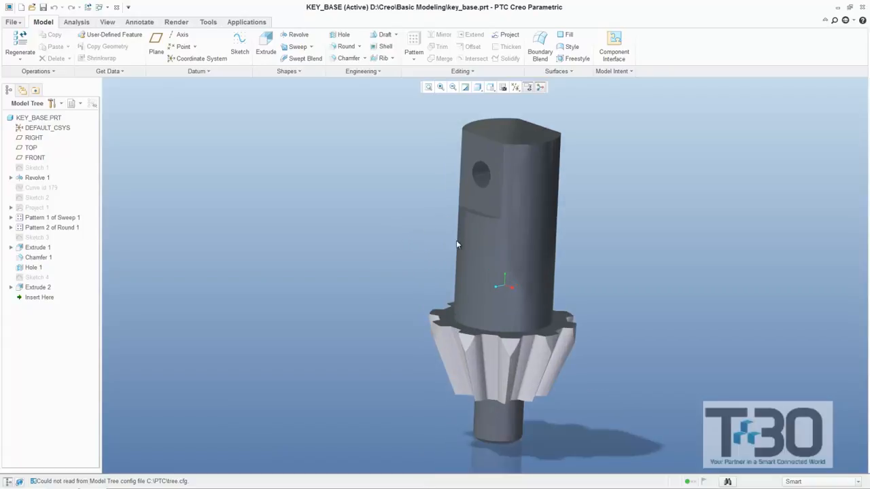
{"action": "right_click", "coordinate": [440, 251]}
{"action": "left_click", "coordinate": [420, 247]}
{"action": "mouse_move", "coordinate": [460, 245]}
{"action": "middle_mouse_down"}
{"action": "mouse_move", "coordinate": [431, 241]}
{"action": "mouse_move", "coordinate": [461, 221]}
{"action": "middle_mouse_up"}
{"action": "scroll", "coordinate": [481, 207], "scroll_direction": "down", "scroll_amount": 3}
{"action": "scroll", "coordinate": [388, 183], "scroll_direction": "up", "scroll_amount": 2}
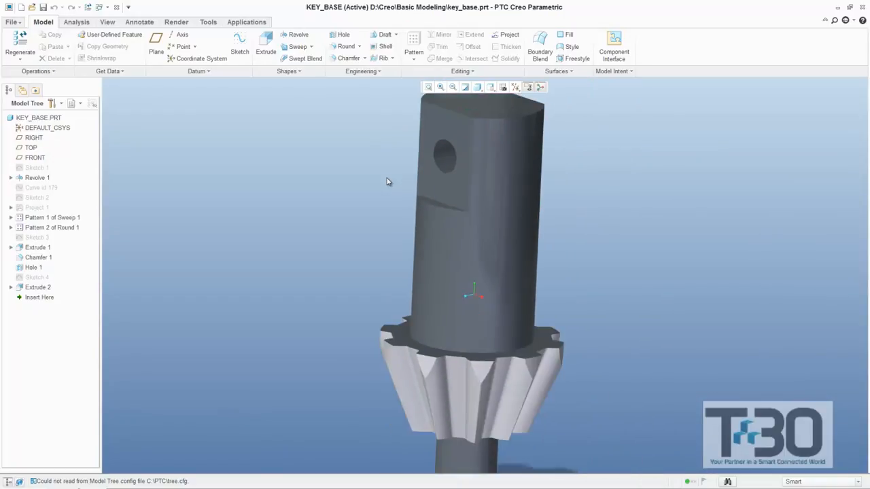
{"action": "middle_click_drag", "start_coordinate": [369, 177], "coordinate": [372, 219], "text": "shift"}
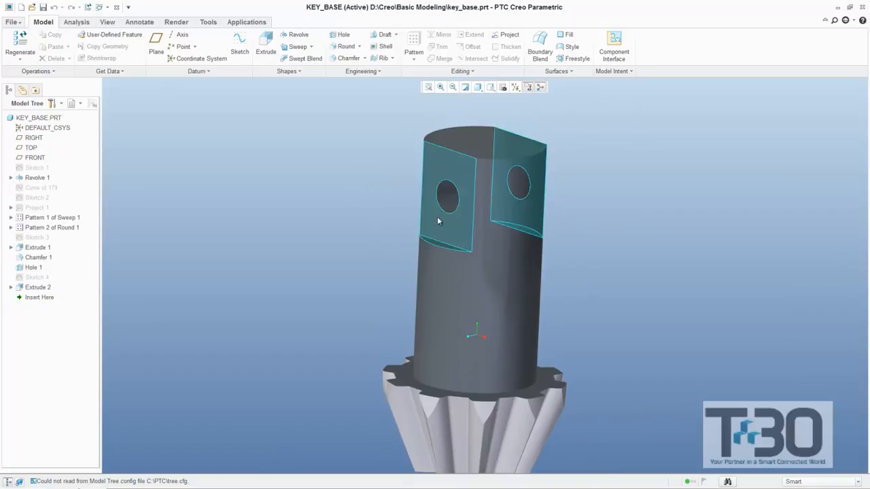
{"action": "middle_click_drag", "start_coordinate": [575, 259], "coordinate": [585, 243]}
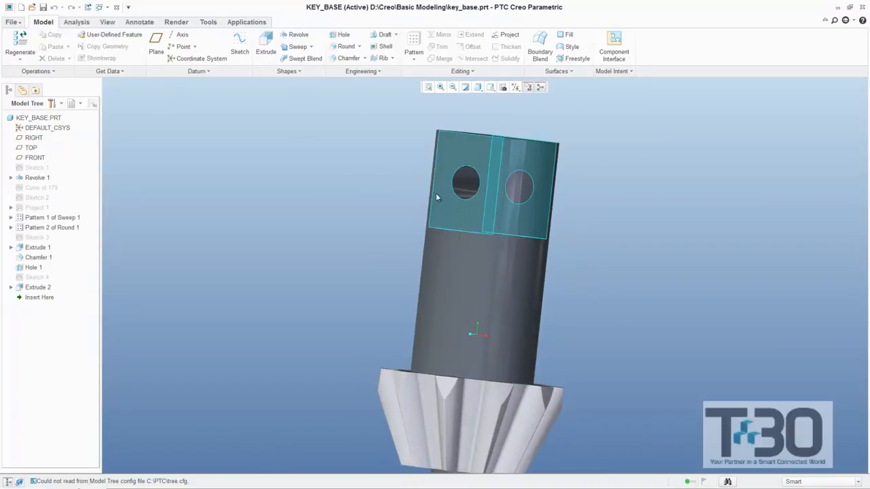
{"action": "middle_click_drag", "start_coordinate": [365, 264], "coordinate": [366, 273]}
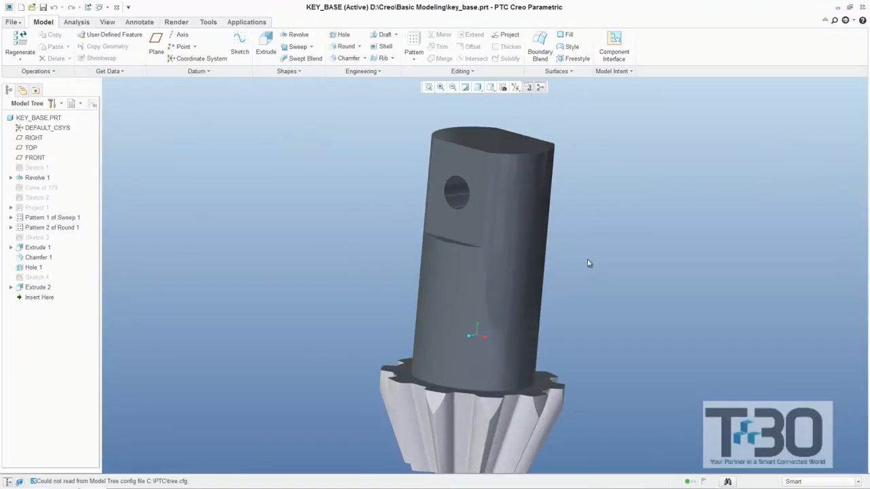
{"action": "middle_click_drag", "start_coordinate": [599, 250], "coordinate": [601, 243]}
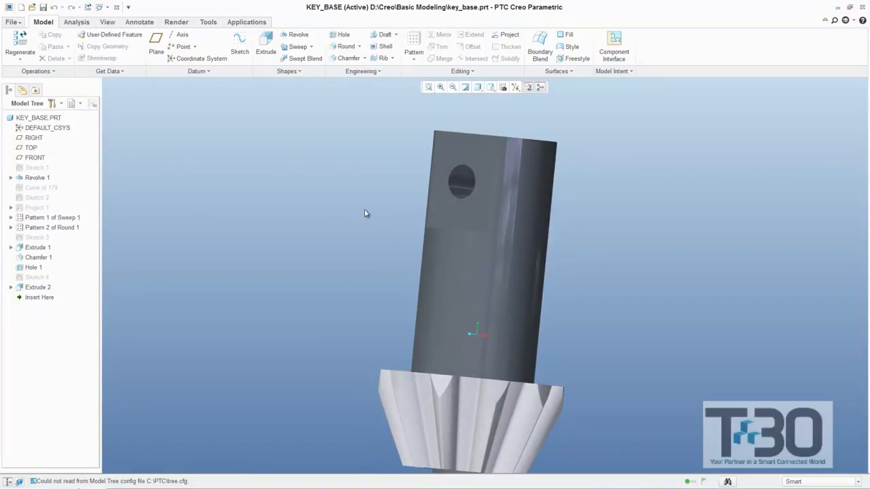
{"action": "scroll", "coordinate": [365, 213], "scroll_direction": "up", "scroll_amount": 2}
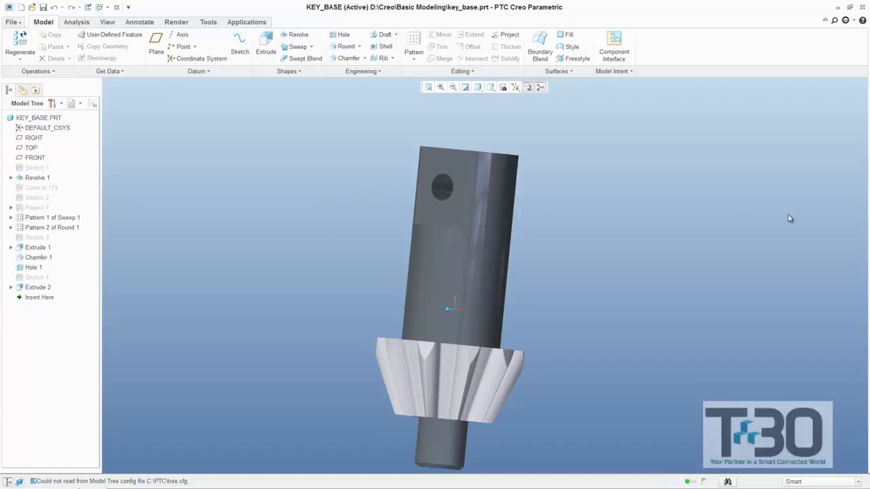
{"action": "scroll", "coordinate": [602, 238], "scroll_direction": "down", "scroll_amount": 1}
{"action": "scroll", "coordinate": [467, 223], "scroll_direction": "down", "scroll_amount": 1}
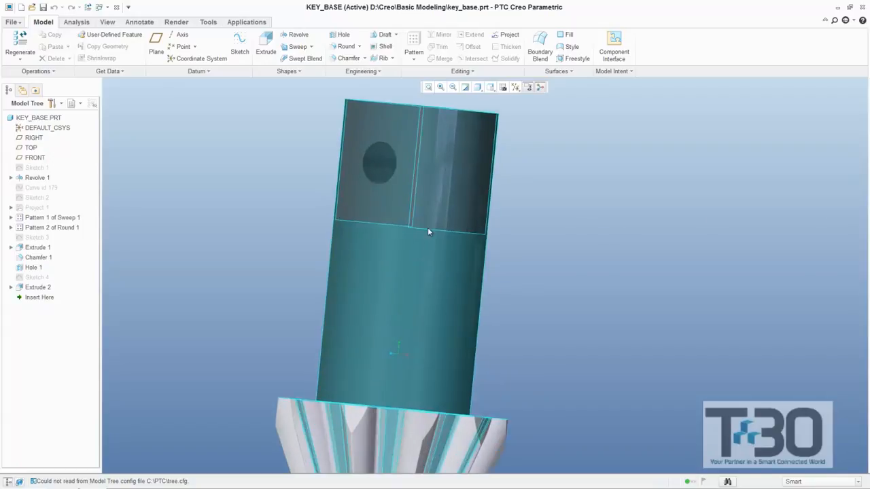
Open the definition of the cross hole through the shaft, inspect its diameter and placement dimension, and close it.
{"action": "right_click", "coordinate": [373, 165]}
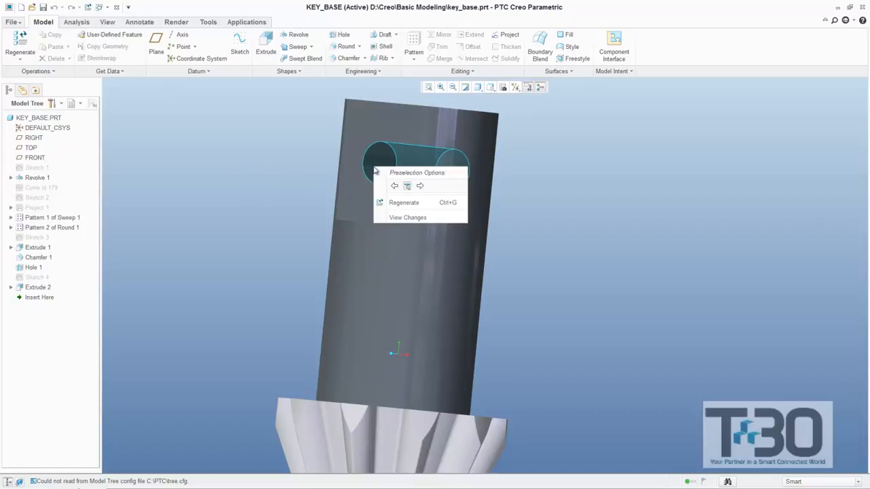
{"action": "left_click", "coordinate": [372, 166]}
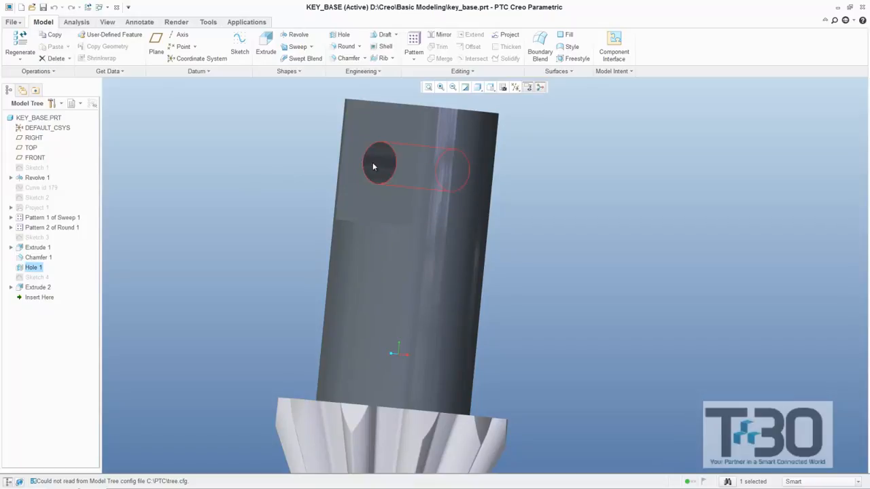
{"action": "right_click", "coordinate": [373, 166]}
{"action": "left_click", "coordinate": [399, 178]}
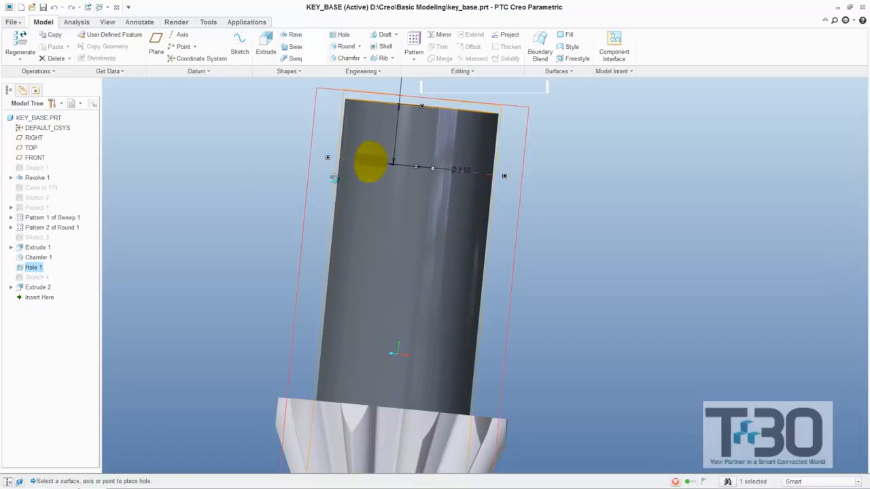
{"action": "scroll", "coordinate": [290, 181], "scroll_direction": "down", "scroll_amount": 4}
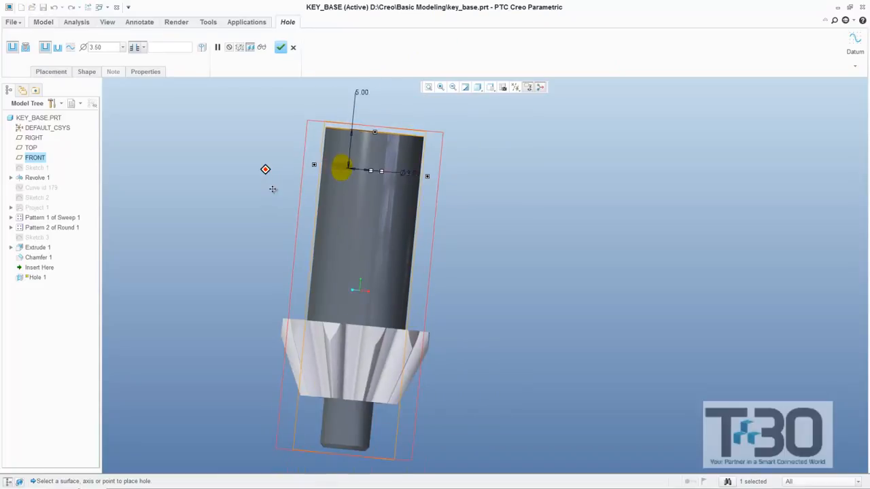
{"action": "scroll", "coordinate": [278, 217], "scroll_direction": "up", "scroll_amount": 2}
{"action": "middle_click_drag", "start_coordinate": [284, 235], "coordinate": [311, 244]}
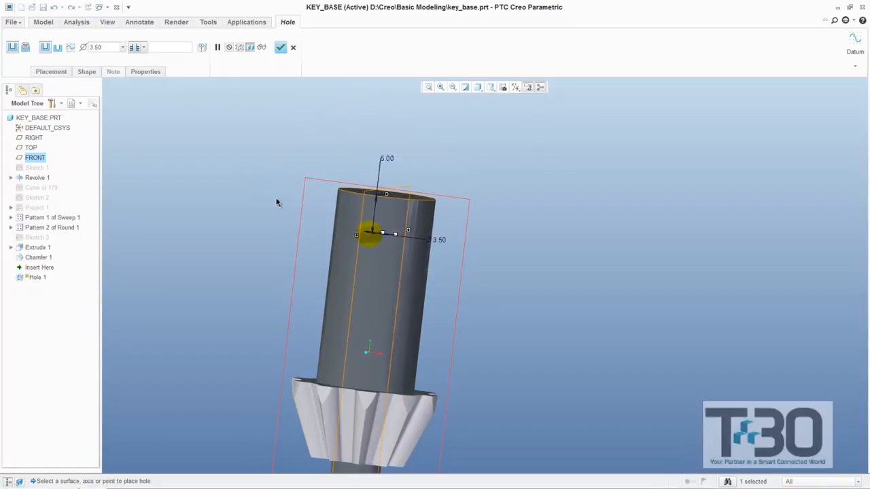
{"action": "scroll", "coordinate": [275, 202], "scroll_direction": "up", "scroll_amount": 1}
{"action": "scroll", "coordinate": [275, 202], "scroll_direction": "up", "scroll_amount": 1}
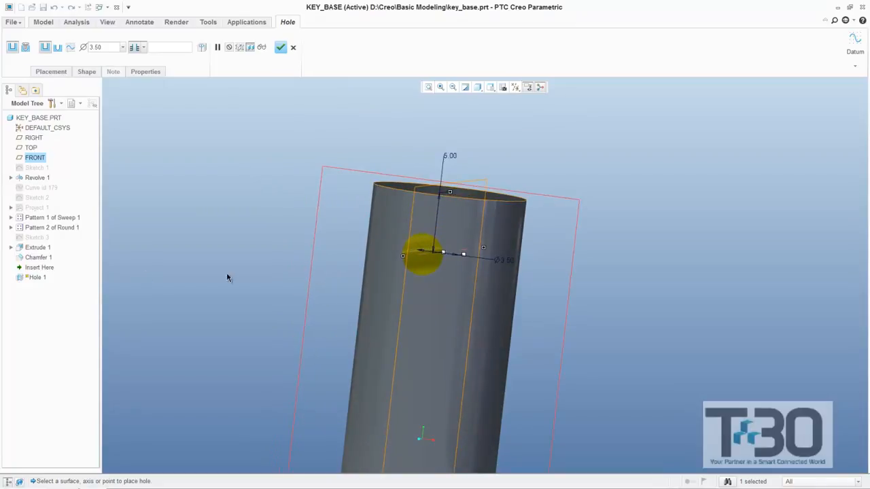
{"action": "scroll", "coordinate": [554, 310], "scroll_direction": "up", "scroll_amount": 1}
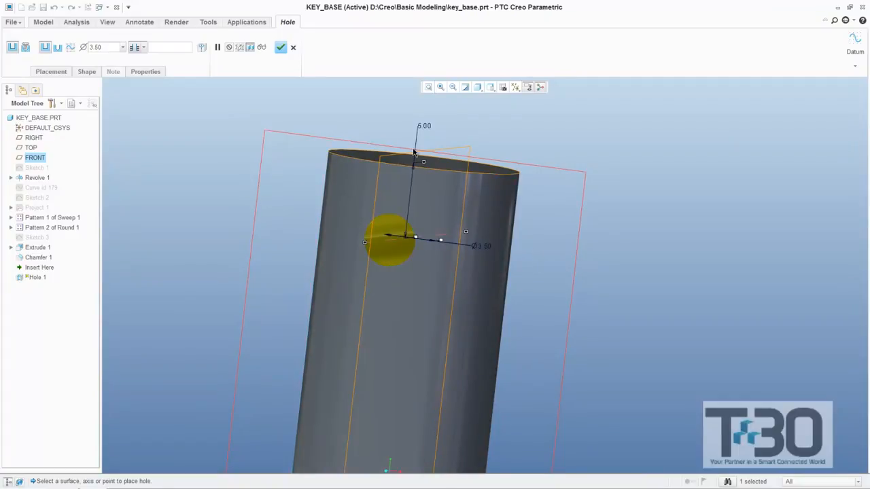
{"action": "left_click", "coordinate": [280, 47]}
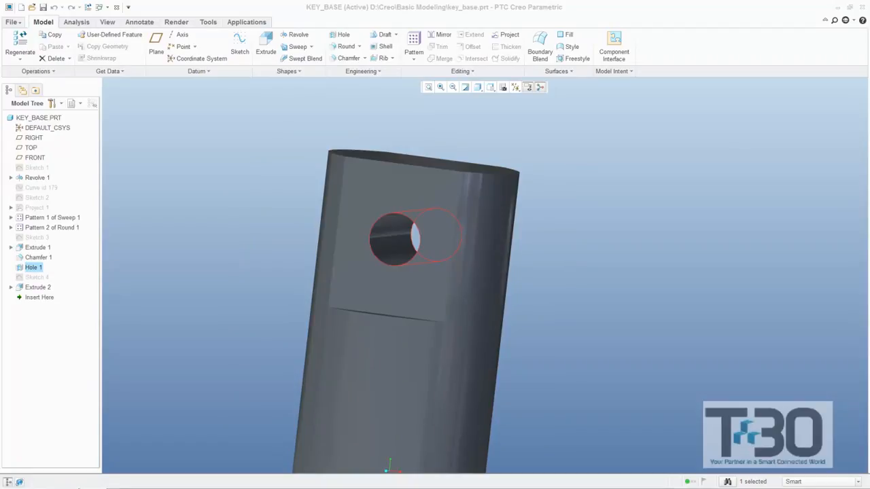
{"action": "left_click_drag", "start_coordinate": [0, 81], "coordinate": [402, 0]}
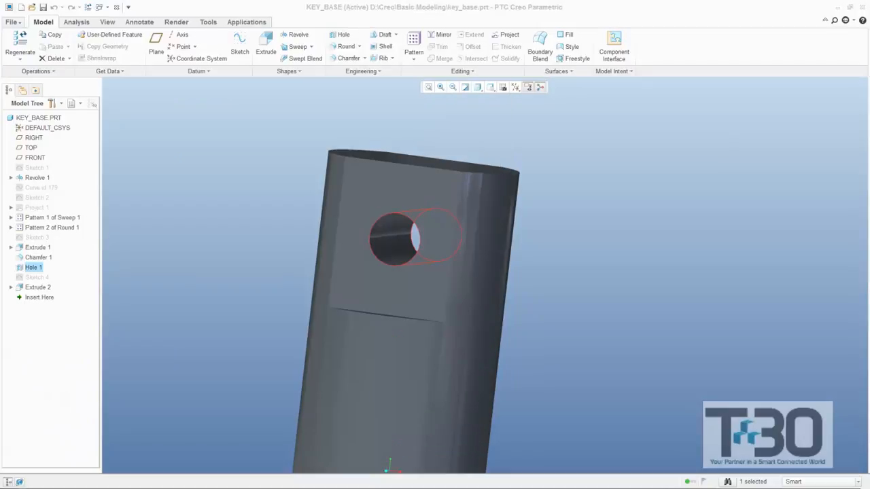
Create a new solid part named Key_handle without using the default template.
{"action": "left_click", "coordinate": [21, 9]}
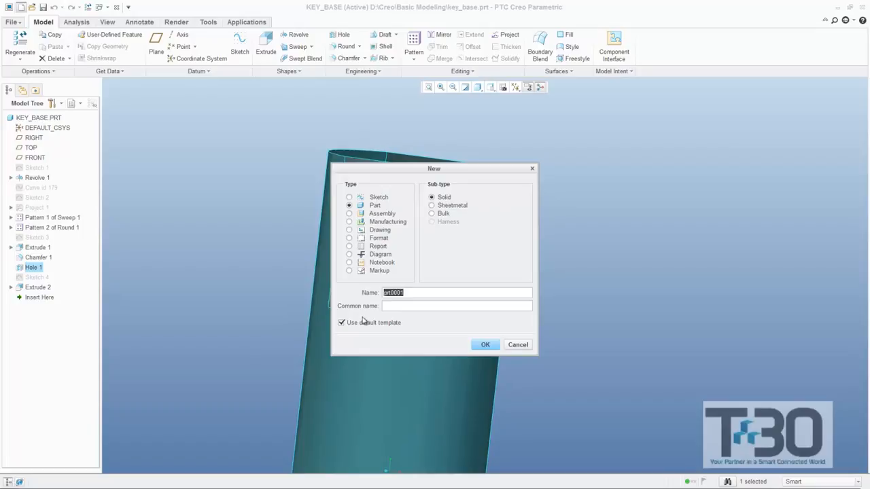
{"action": "left_click", "coordinate": [341, 323]}
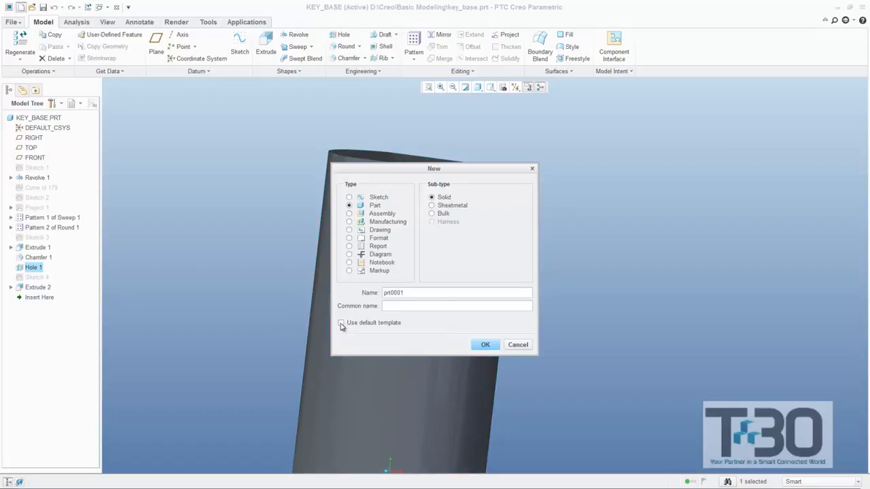
{"action": "double_click", "coordinate": [428, 293]}
{"action": "left_click_drag", "start_coordinate": [430, 292], "coordinate": [377, 294]}
{"action": "type", "text": "Key_handle"}
{"action": "left_click", "coordinate": [479, 345]}
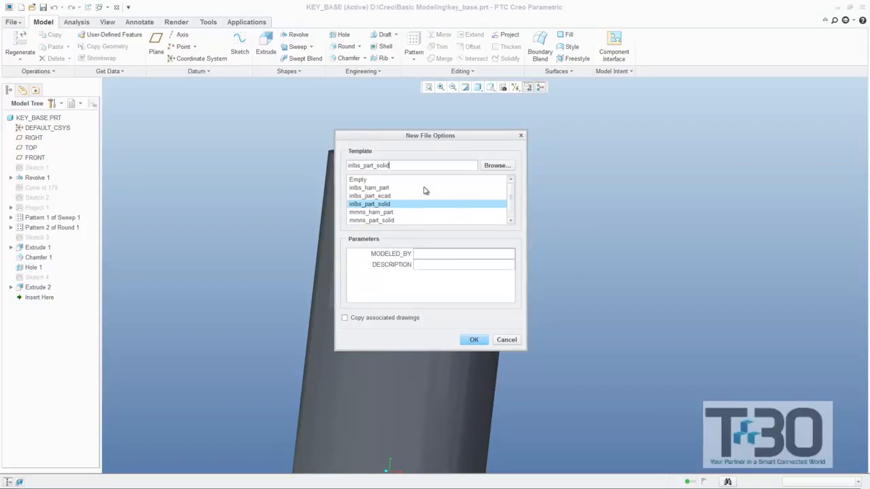
Apply the mmns_part_solid template to the new part and maximize its window.
{"action": "left_click", "coordinate": [511, 222]}
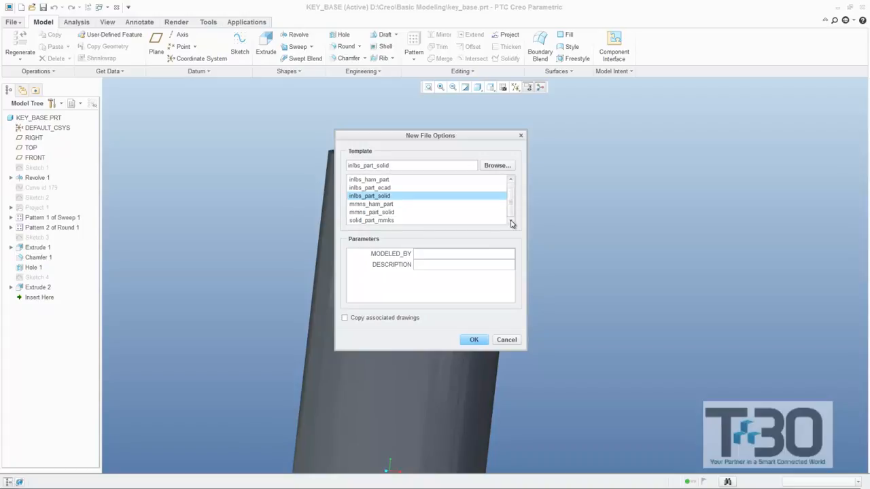
{"action": "mouse_move", "coordinate": [511, 203]}
{"action": "left_mouse_down"}
{"action": "mouse_move", "coordinate": [510, 192]}
{"action": "mouse_move", "coordinate": [511, 206]}
{"action": "left_mouse_up"}
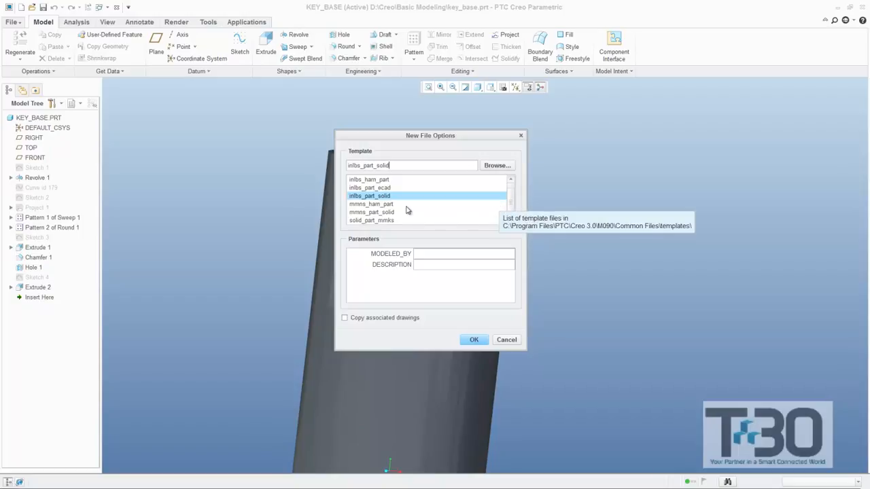
{"action": "left_click", "coordinate": [379, 213]}
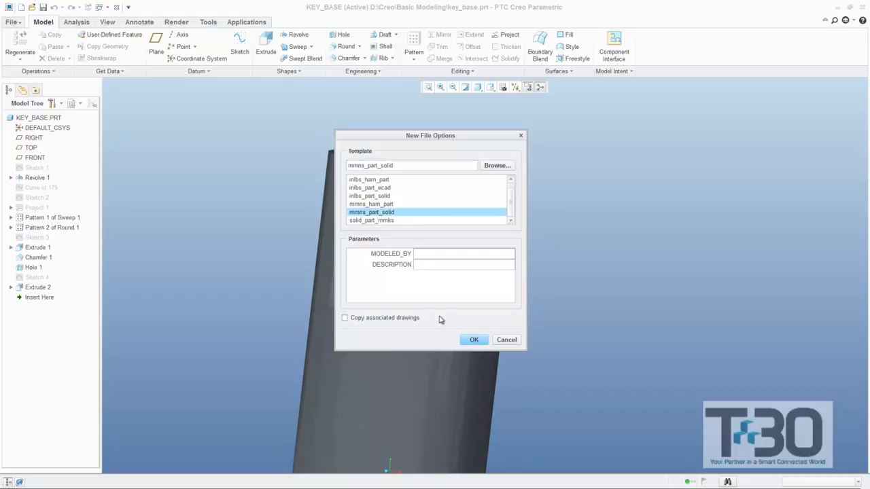
{"action": "left_click", "coordinate": [474, 340]}
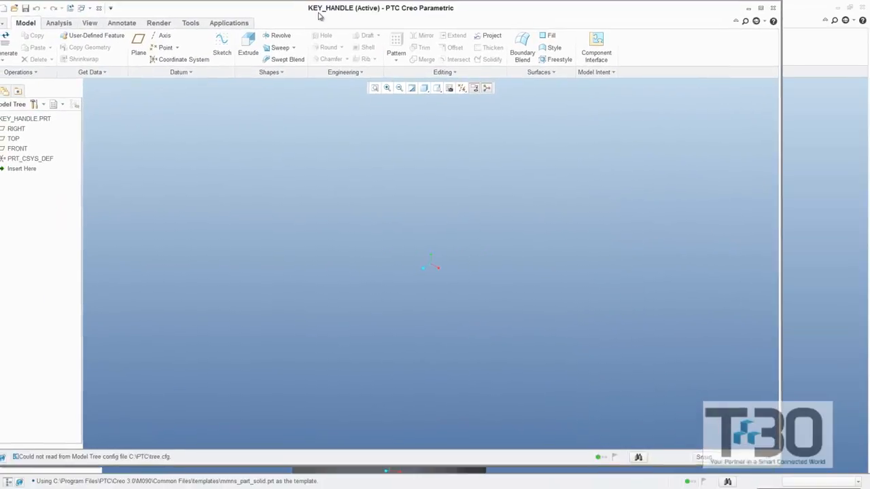
{"action": "double_click", "coordinate": [307, 13]}
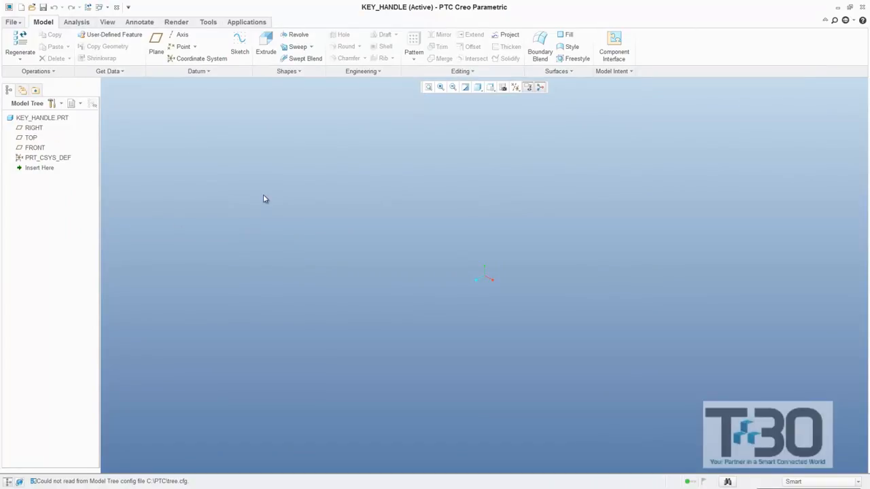
Display all datum features and start a sketch on the FRONT plane, with the RIGHT plane as the right-facing reference.
{"action": "left_click", "coordinate": [515, 88]}
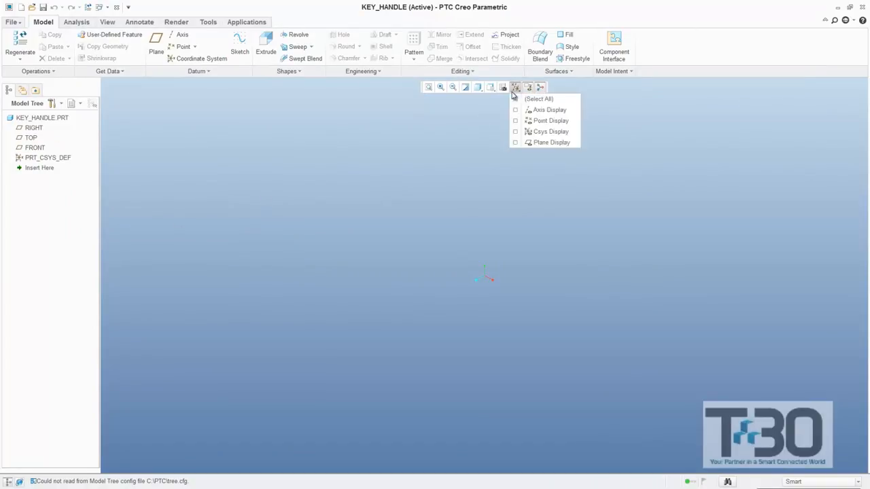
{"action": "left_click", "coordinate": [521, 100]}
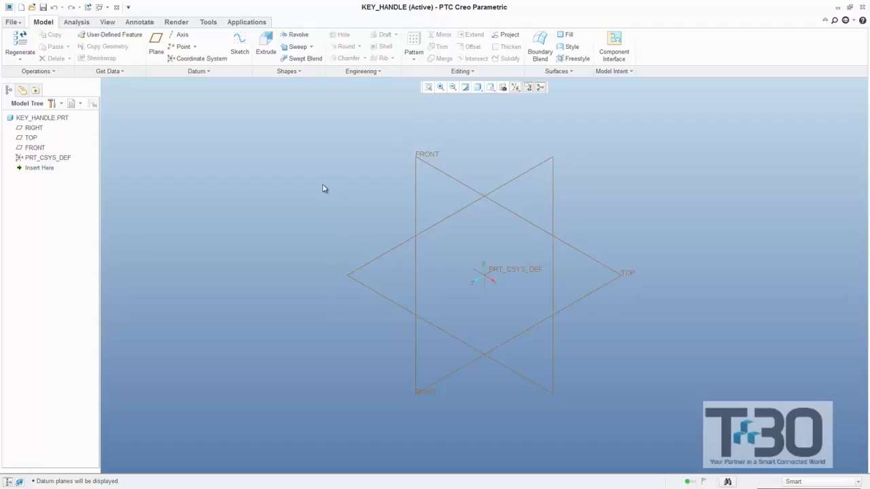
{"action": "left_click", "coordinate": [241, 48]}
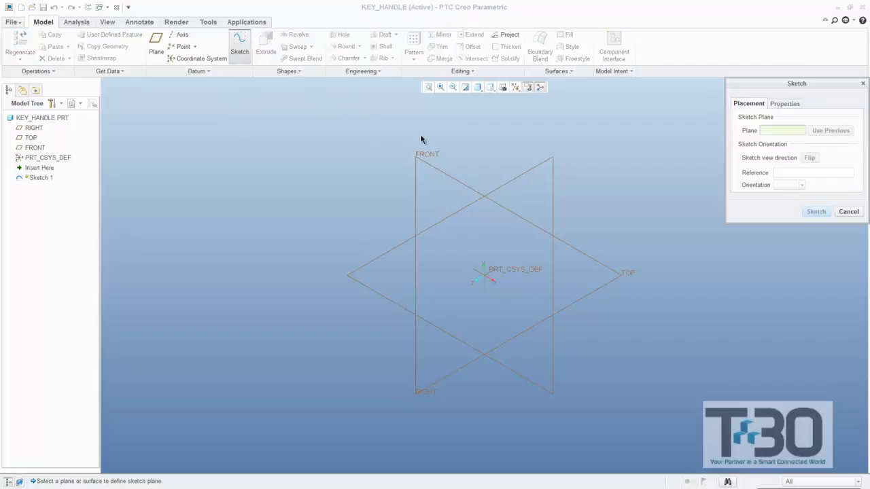
{"action": "left_click", "coordinate": [450, 177]}
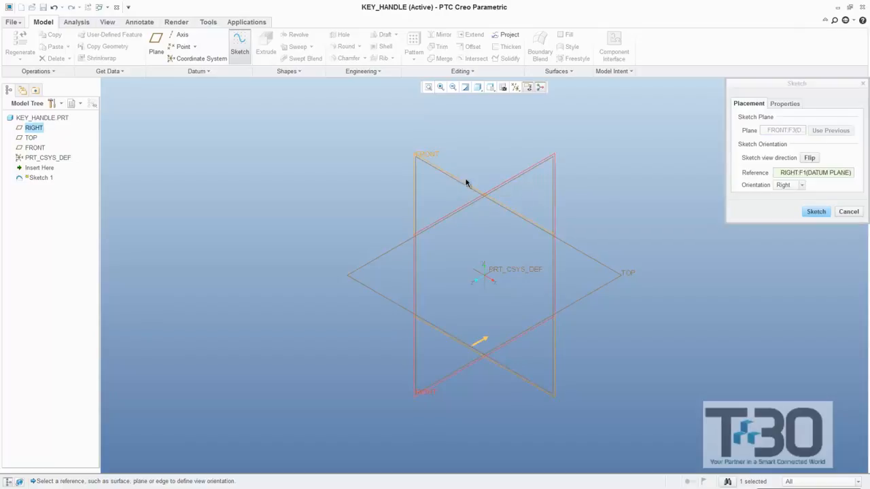
{"action": "left_click", "coordinate": [808, 213]}
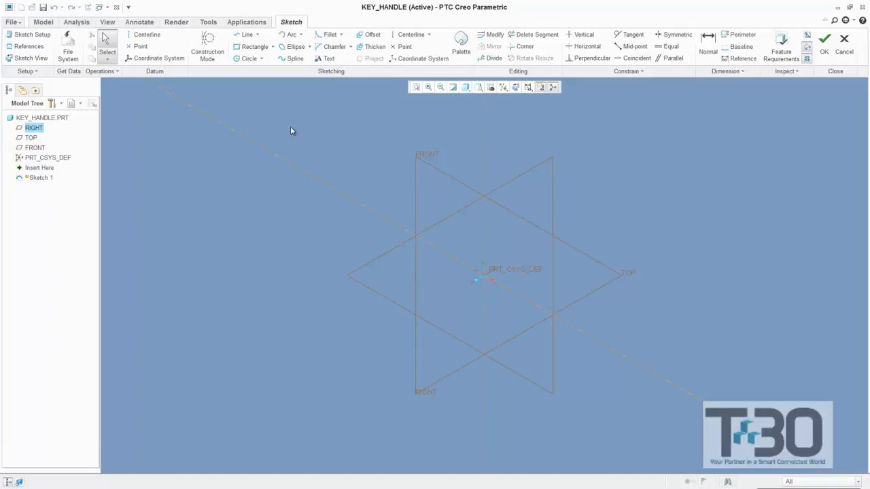
Sketch a circle centred on the origin, set its diameter to 3.5 mm, and finish the sketch.
{"action": "left_click", "coordinate": [247, 61]}
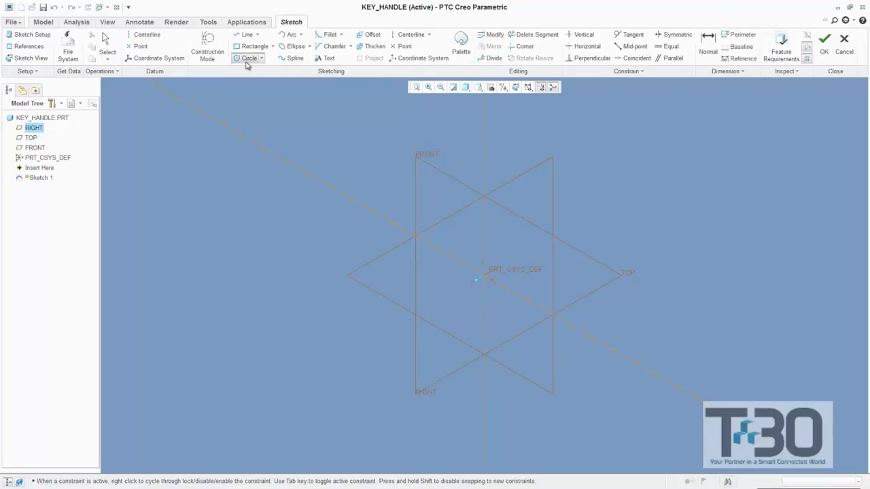
{"action": "left_click", "coordinate": [484, 276]}
{"action": "left_click", "coordinate": [512, 310]}
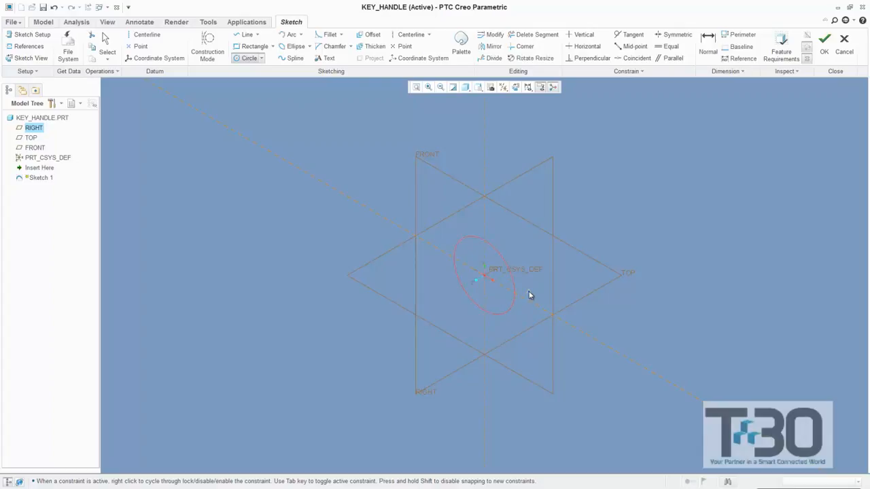
{"action": "middle_click", "coordinate": [530, 295]}
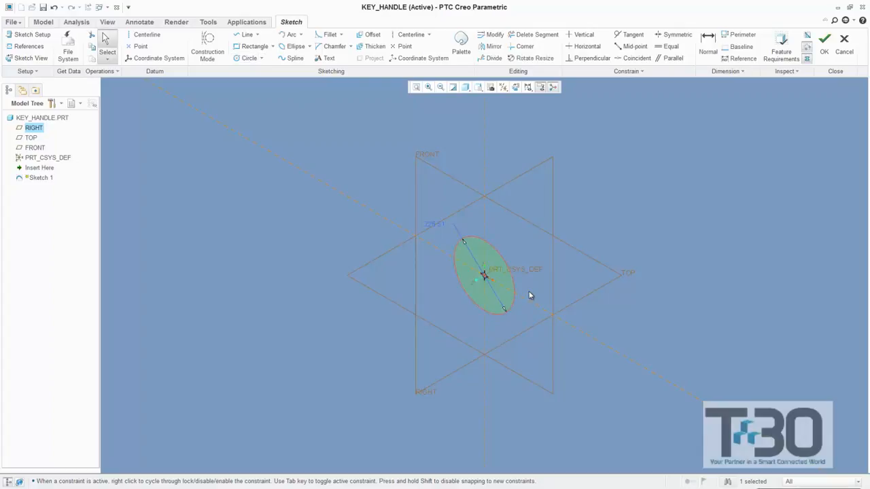
{"action": "double_click", "coordinate": [433, 227]}
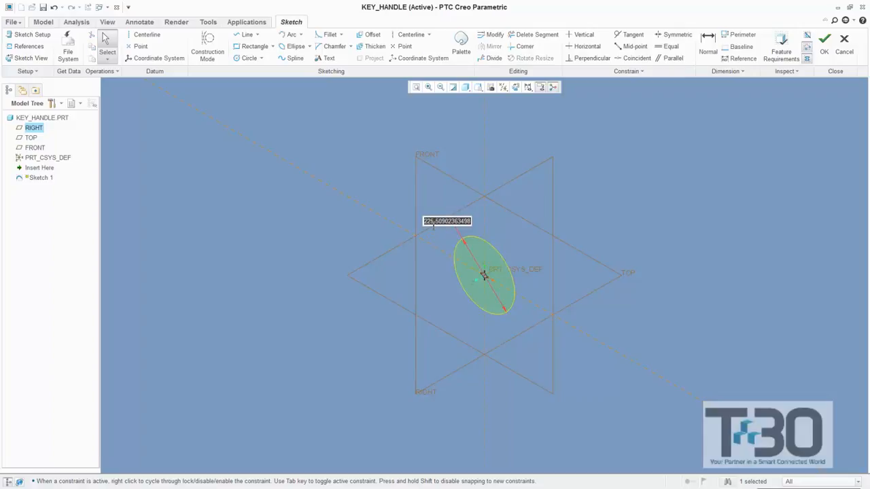
{"action": "type", "text": "3.5"}
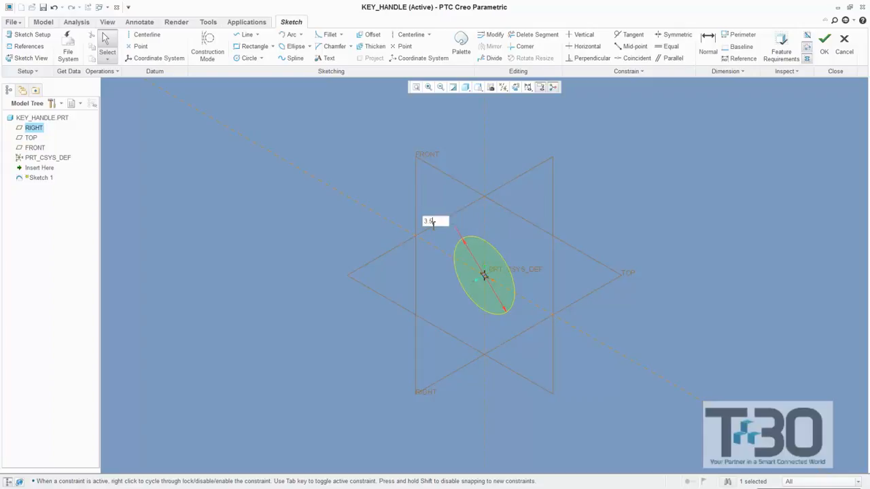
{"action": "key", "text": "Return"}
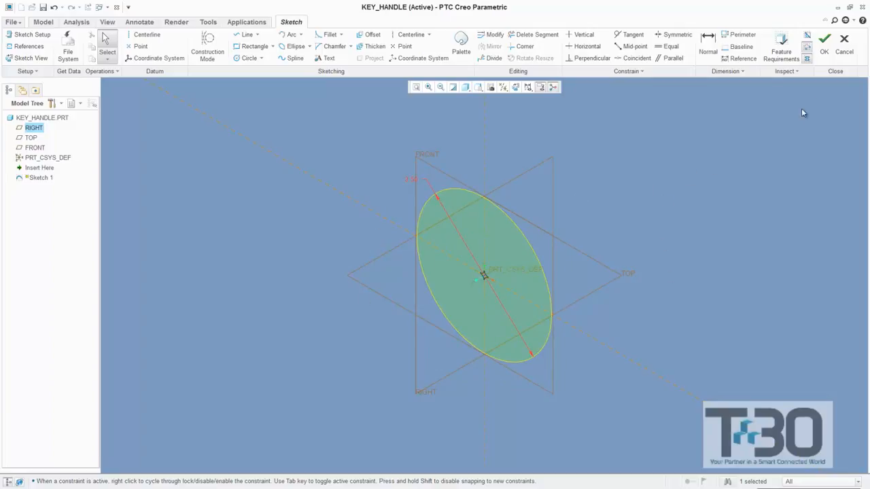
{"action": "left_click", "coordinate": [824, 43]}
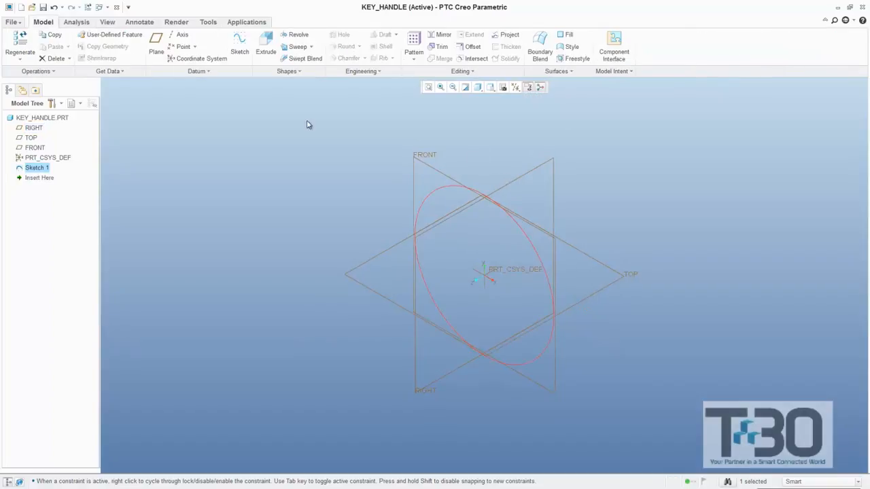
Extrude the 3.5 mm circle 15 mm into a solid cylinder.
{"action": "left_click", "coordinate": [268, 43]}
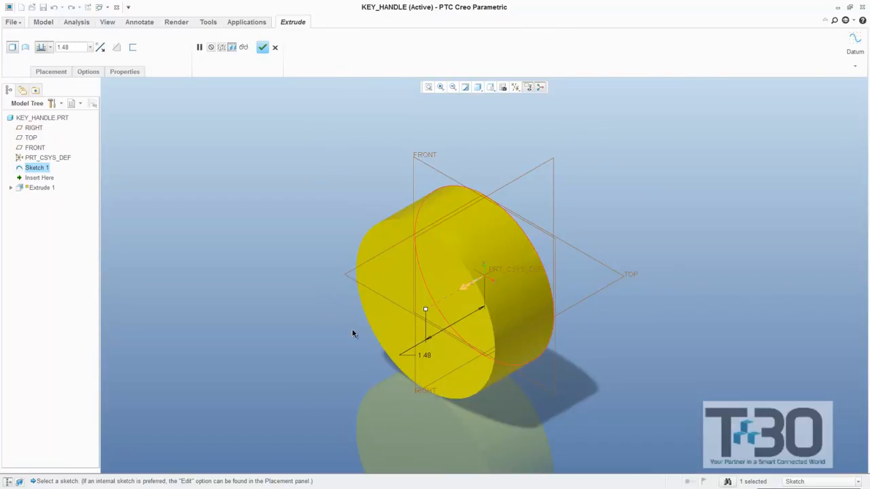
{"action": "double_click", "coordinate": [424, 355]}
{"action": "type", "text": "15"}
{"action": "key", "text": "Return"}
{"action": "scroll", "coordinate": [357, 353], "scroll_direction": "down", "scroll_amount": 5}
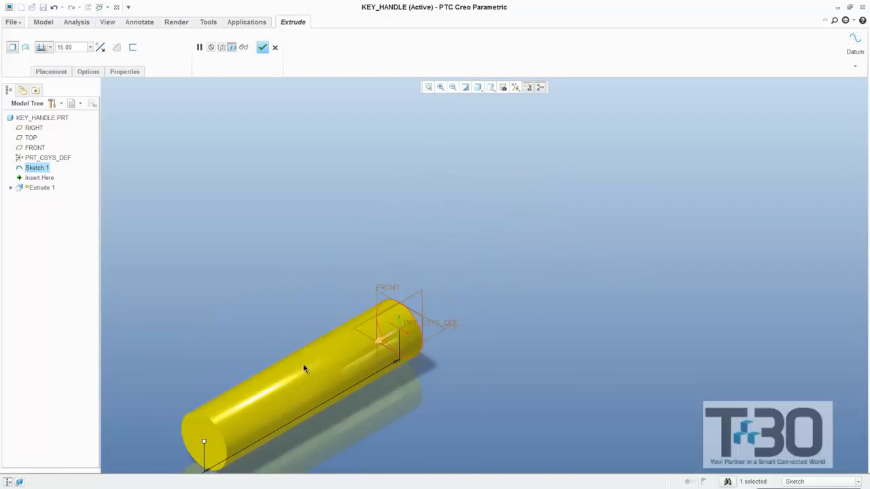
{"action": "scroll", "coordinate": [309, 353], "scroll_direction": "up", "scroll_amount": 2}
{"action": "scroll", "coordinate": [336, 330], "scroll_direction": "up", "scroll_amount": 1}
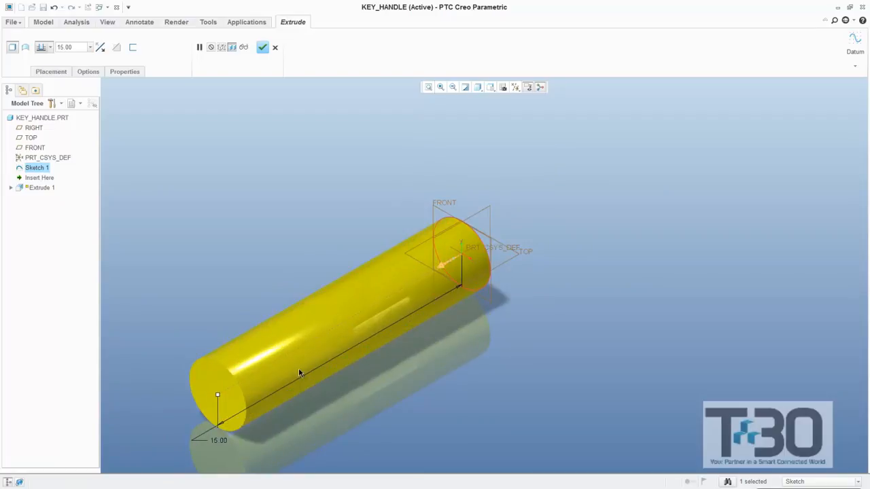
{"action": "left_click", "coordinate": [262, 47]}
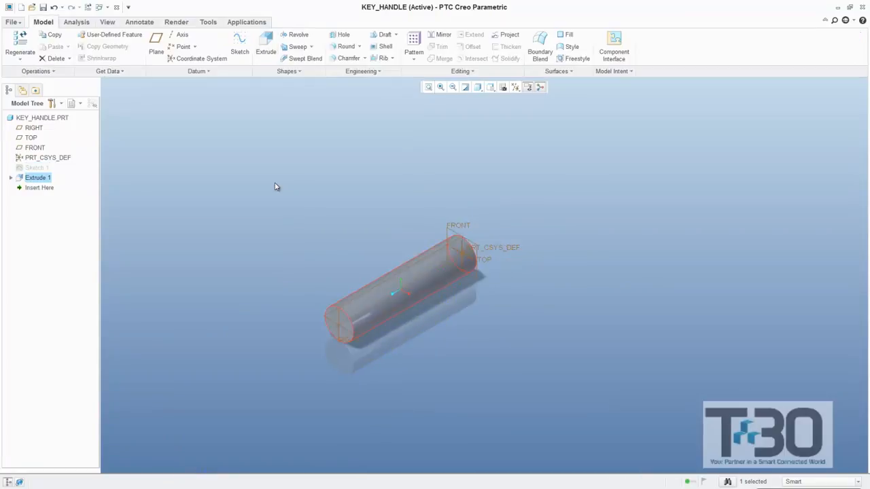
Clear the selection and hide all datum features in the graphics area.
{"action": "left_click", "coordinate": [300, 265]}
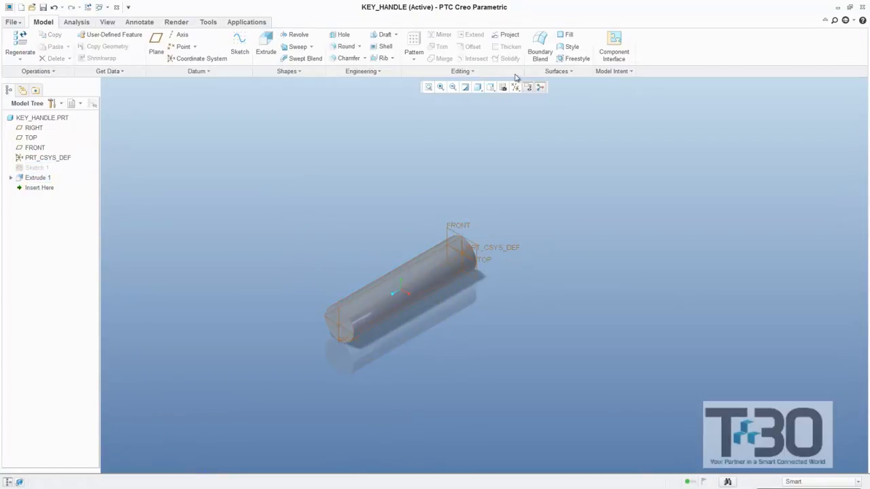
{"action": "left_click", "coordinate": [517, 88]}
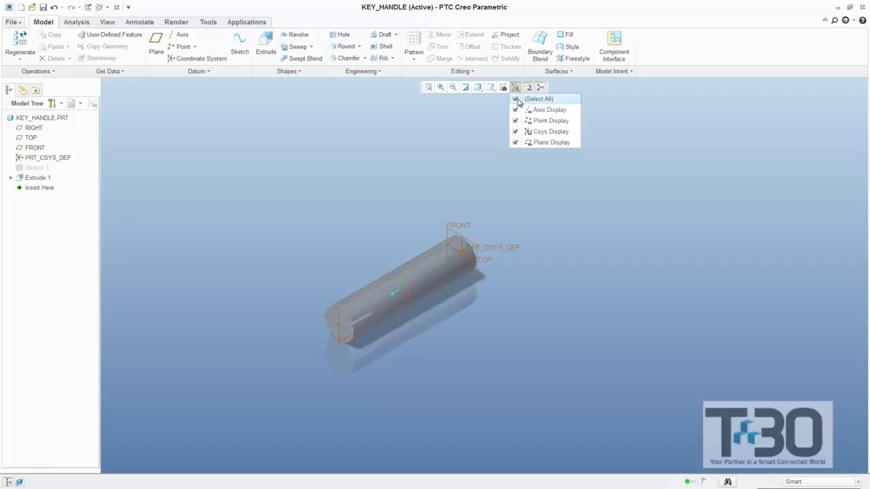
{"action": "left_click", "coordinate": [517, 99]}
{"action": "scroll", "coordinate": [413, 301], "scroll_direction": "up", "scroll_amount": 3}
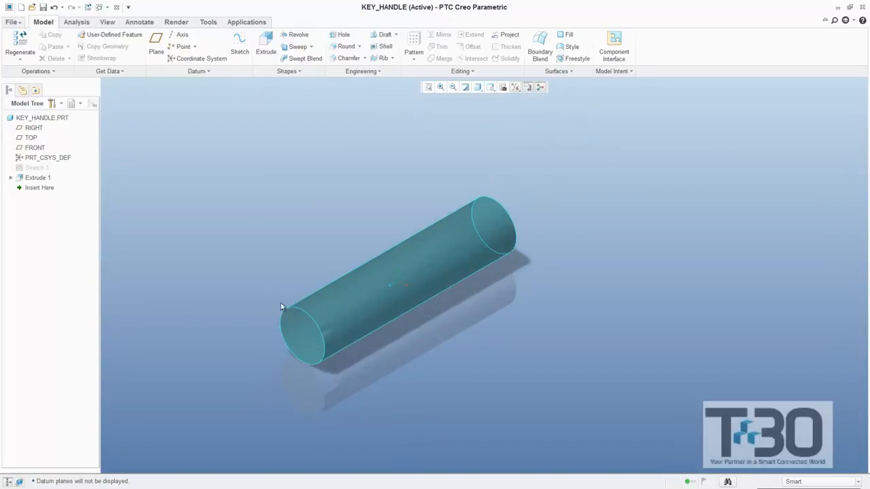
{"action": "scroll", "coordinate": [274, 285], "scroll_direction": "up", "scroll_amount": 2}
{"action": "middle_click_drag", "start_coordinate": [483, 277], "coordinate": [475, 221], "text": "shift"}
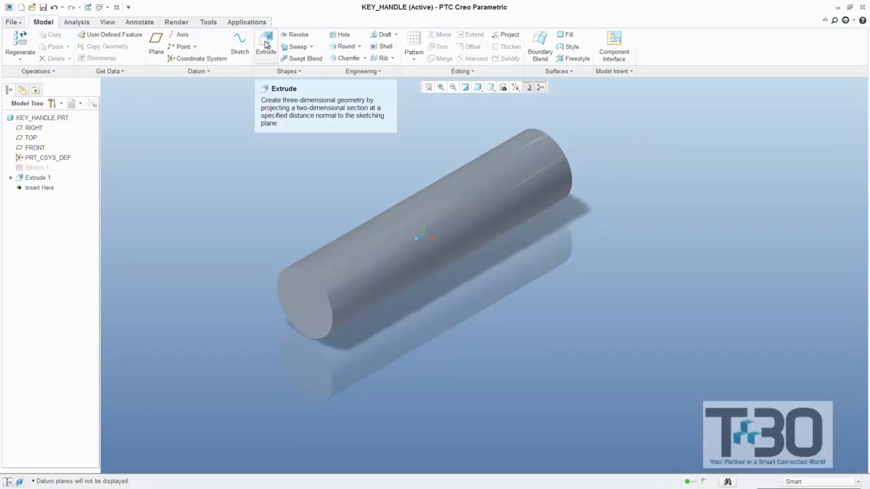
Start a sketch on the cylinder's front end face, with the RIGHT plane as the right-facing reference.
{"action": "left_click", "coordinate": [239, 42]}
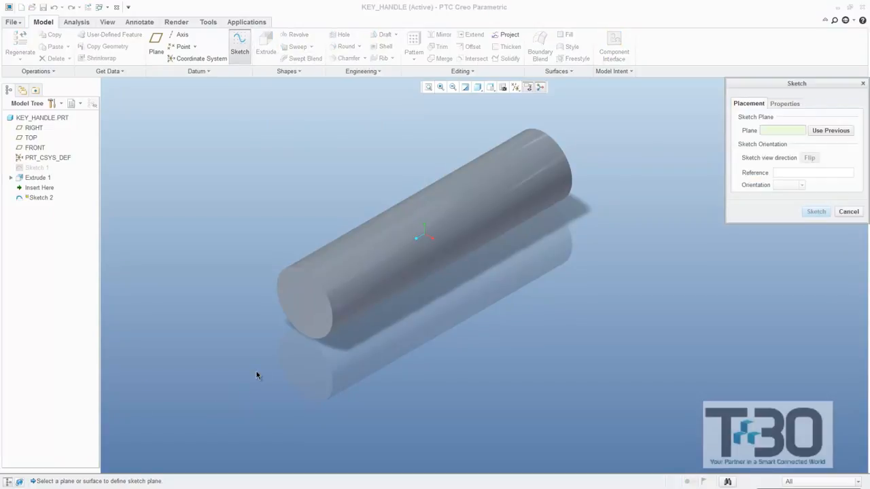
{"action": "left_click", "coordinate": [304, 312]}
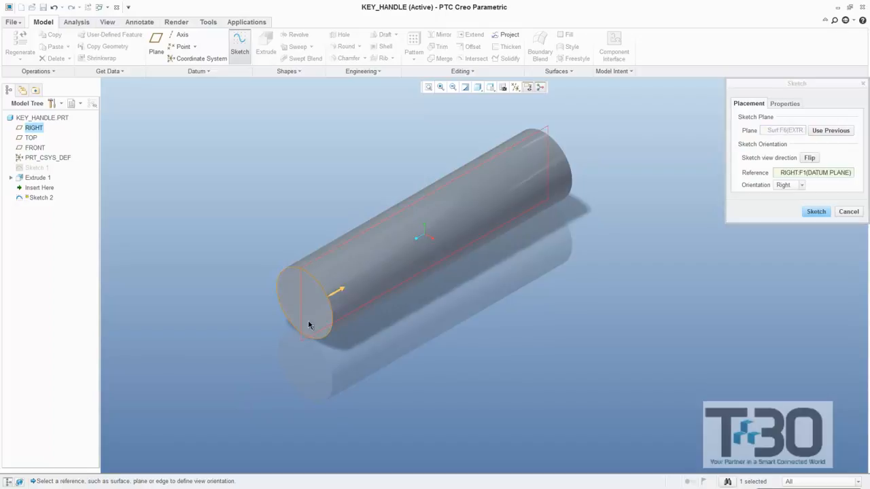
{"action": "left_click", "coordinate": [816, 212]}
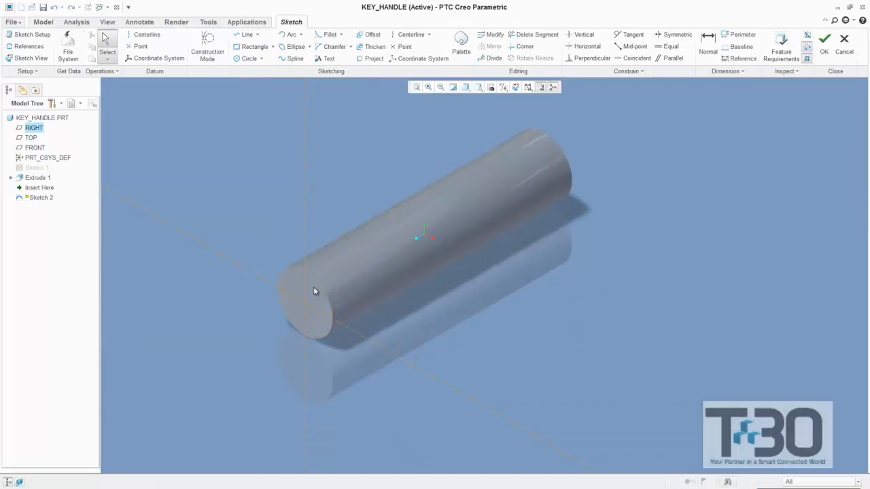
Sketch a circle concentric with the cylinder's front end face, set its diameter to 4.5 mm, and finish the sketch.
{"action": "left_click", "coordinate": [243, 59]}
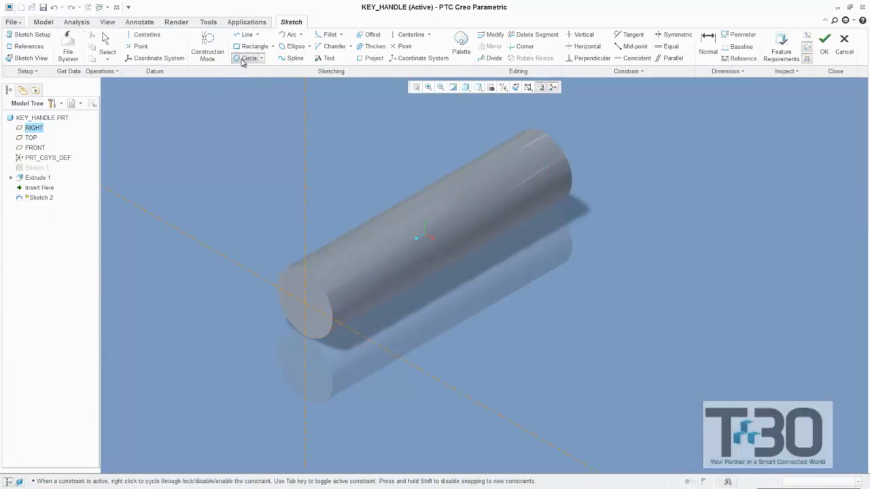
{"action": "left_click", "coordinate": [305, 304]}
{"action": "middle_click", "coordinate": [336, 348]}
{"action": "left_click", "coordinate": [305, 304]}
{"action": "left_click", "coordinate": [344, 352]}
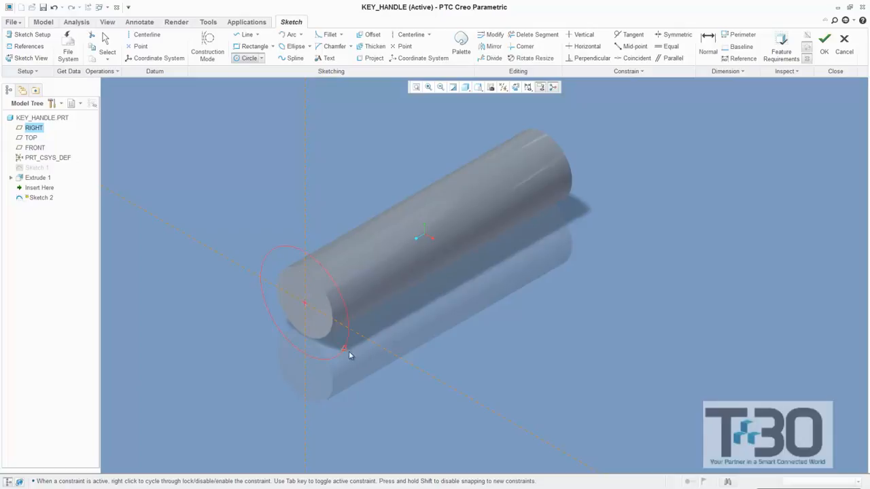
{"action": "middle_click", "coordinate": [359, 353]}
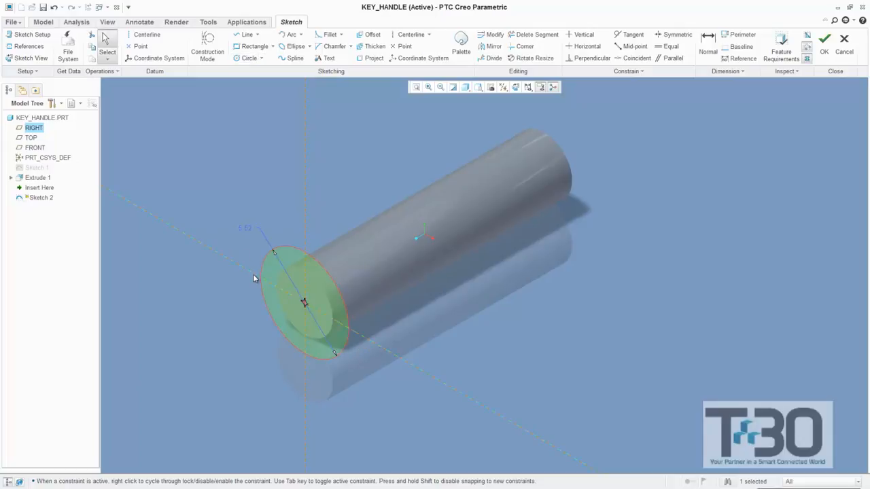
{"action": "double_click", "coordinate": [248, 232]}
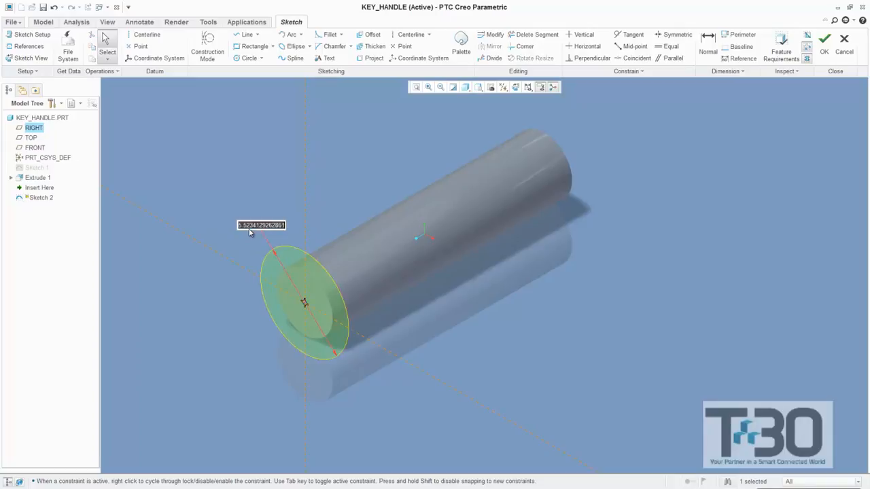
{"action": "type", "text": "4.5"}
{"action": "key", "text": "Return"}
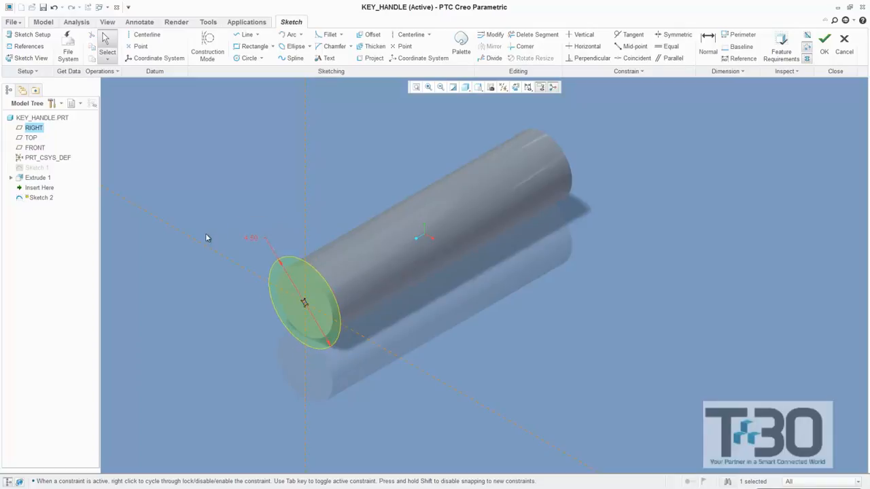
{"action": "left_click", "coordinate": [825, 42]}
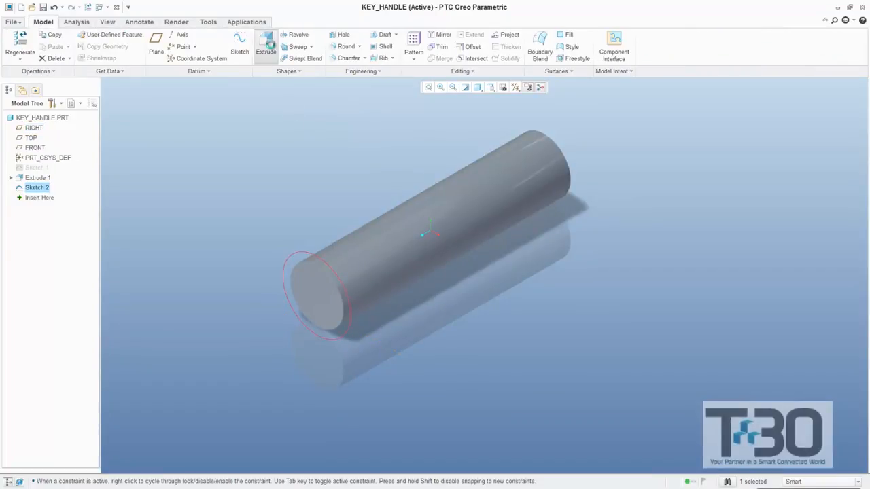
Extrude the 4.5 mm circle 2.5 mm outward from the shaft to form an end cap.
{"action": "left_click", "coordinate": [271, 51]}
{"action": "double_click", "coordinate": [253, 378]}
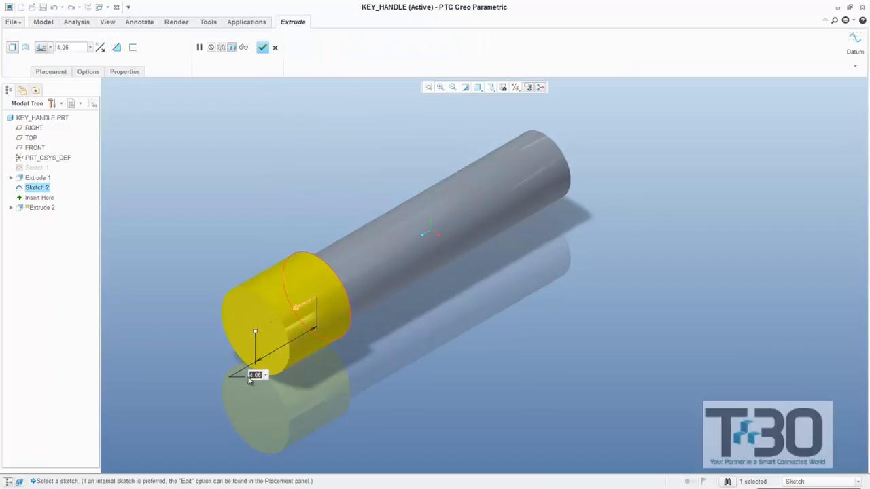
{"action": "type", "text": "2.5"}
{"action": "key", "text": "Return"}
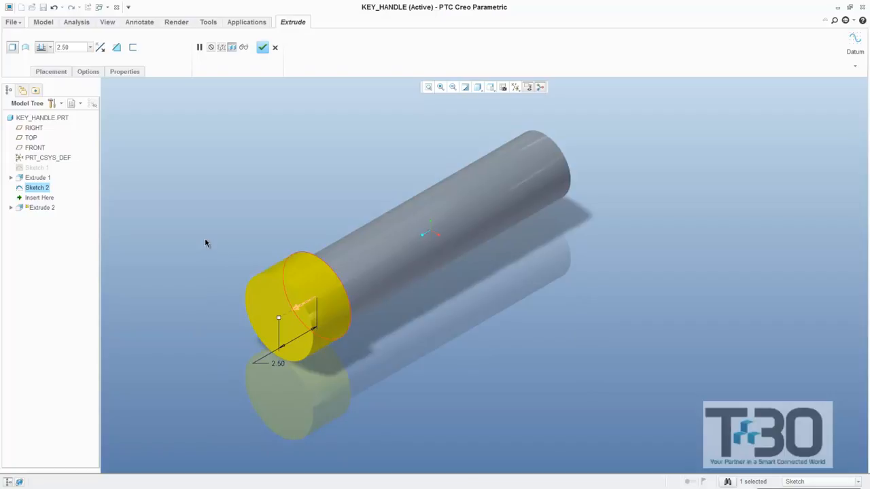
{"action": "left_click", "coordinate": [262, 52]}
Start a sketch on the shaft's uncapped end face, with the RIGHT plane as the bottom-facing reference.
{"action": "middle_click_drag", "start_coordinate": [505, 301], "coordinate": [429, 324]}
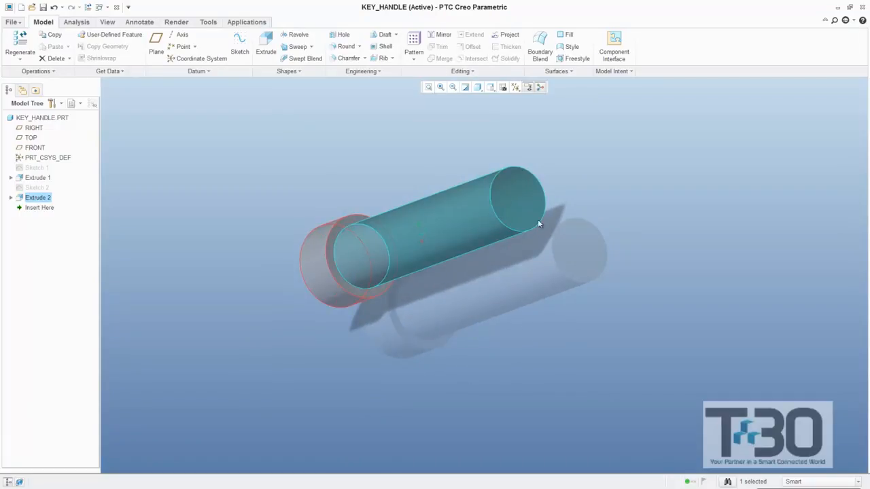
{"action": "middle_click_drag", "start_coordinate": [509, 194], "coordinate": [550, 276]}
{"action": "left_click", "coordinate": [239, 47]}
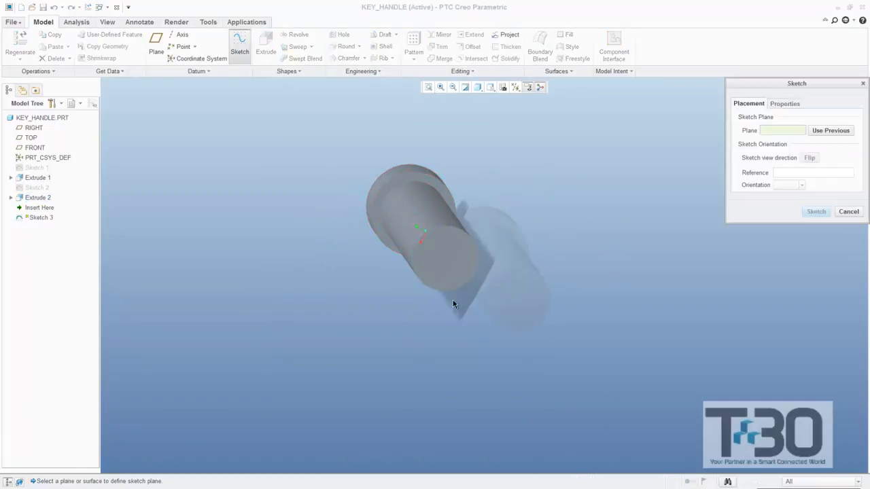
{"action": "left_click", "coordinate": [449, 260]}
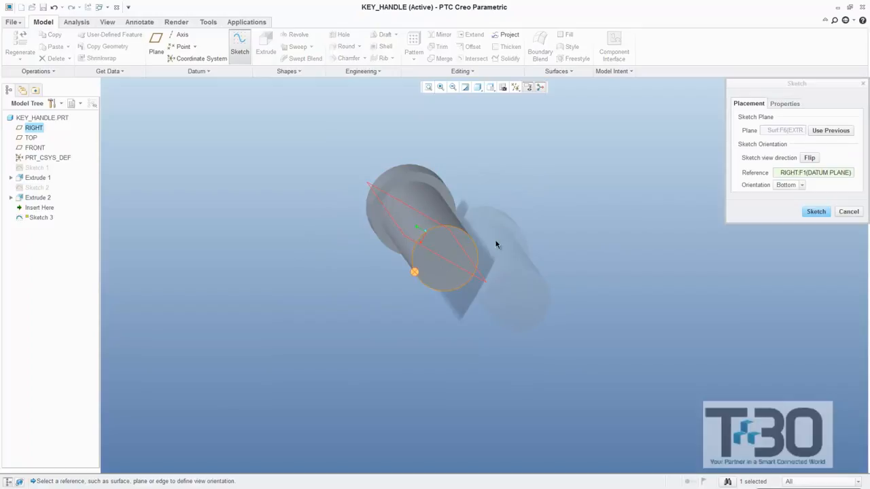
{"action": "left_click", "coordinate": [812, 214]}
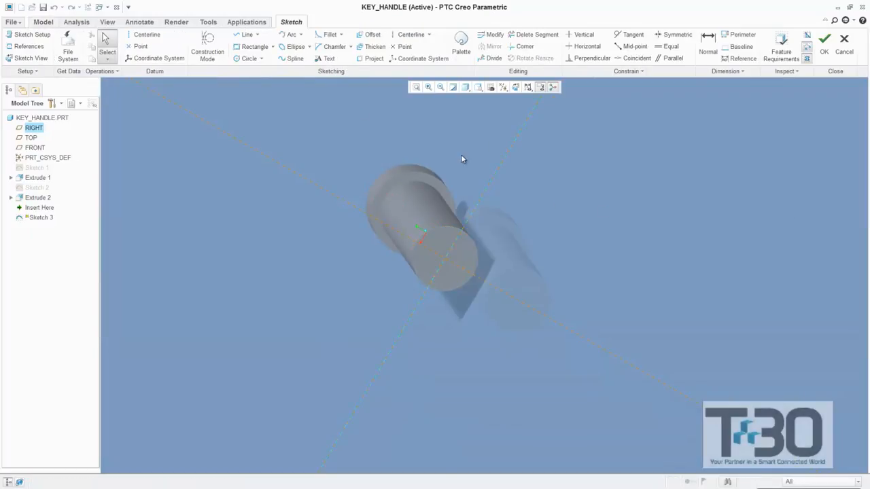
Sketch a circle centred on the uncapped end face, set its diameter to 4.5 mm, and finish the sketch.
{"action": "left_click", "coordinate": [249, 58]}
{"action": "left_click", "coordinate": [445, 258]}
{"action": "left_click", "coordinate": [464, 301]}
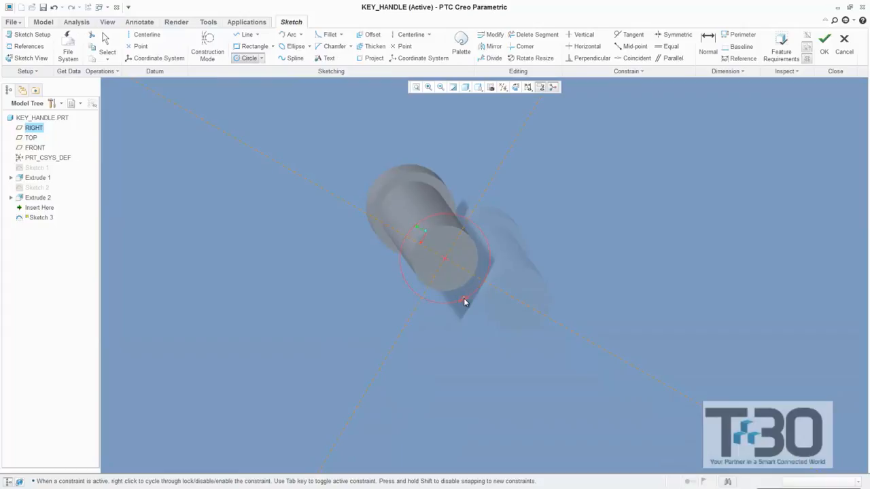
{"action": "middle_click", "coordinate": [508, 304]}
{"action": "double_click", "coordinate": [411, 199]}
{"action": "type", "text": "4.5"}
{"action": "key", "text": "Return"}
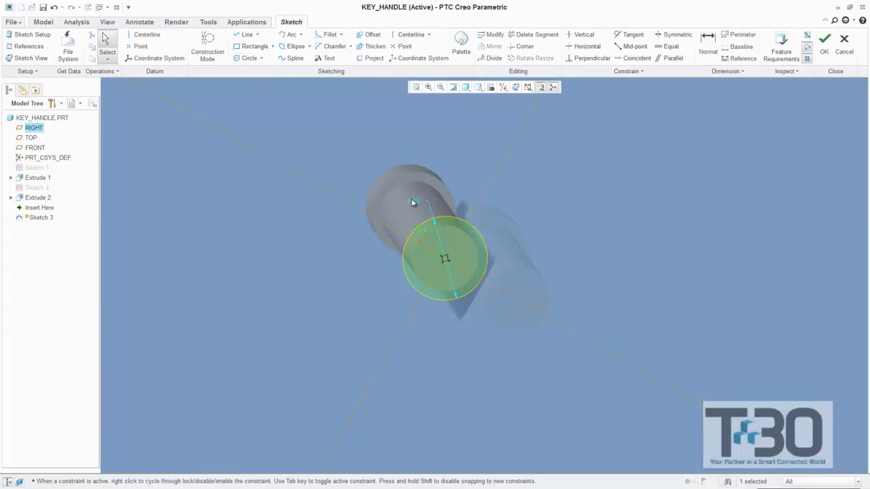
{"action": "left_click", "coordinate": [825, 41]}
Extrude the new end-face circle 2.5 mm outward to form the second end cap of the handle.
{"action": "left_click", "coordinate": [274, 46]}
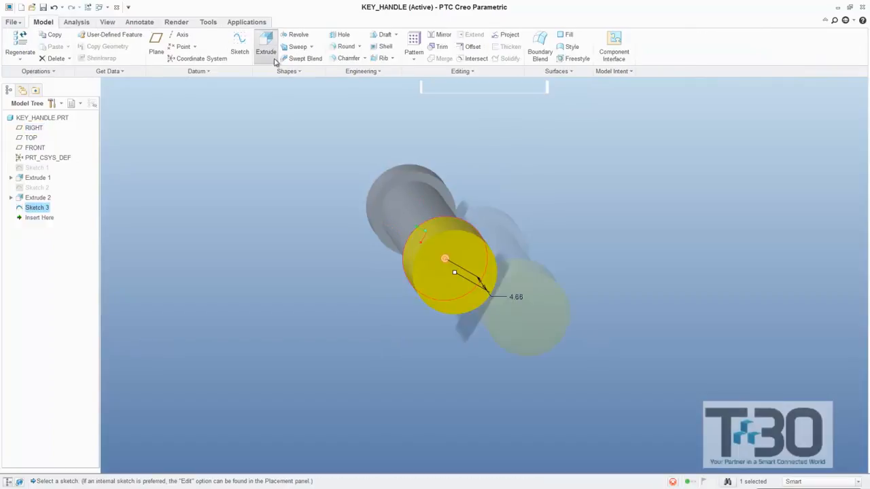
{"action": "type", "text": "2.5"}
{"action": "key", "text": "Return"}
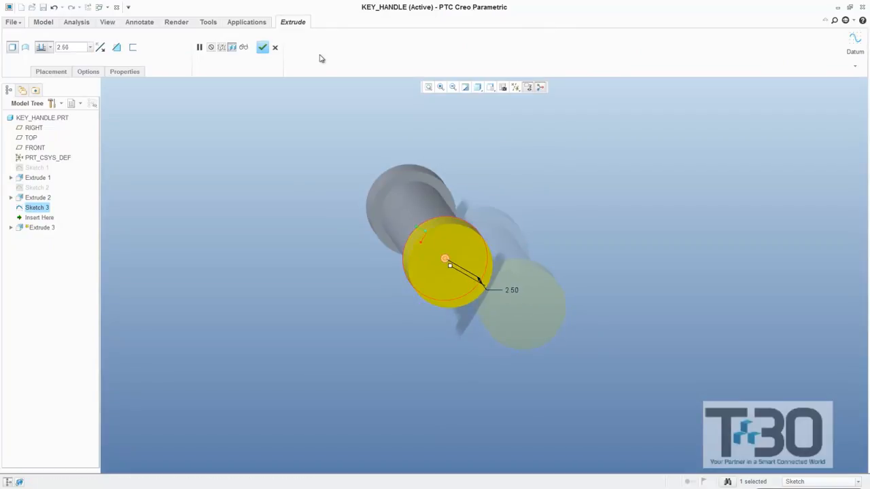
{"action": "left_click", "coordinate": [263, 47]}
{"action": "middle_click_drag", "start_coordinate": [377, 288], "coordinate": [411, 268]}
{"action": "scroll", "coordinate": [407, 261], "scroll_direction": "down", "scroll_amount": 2}
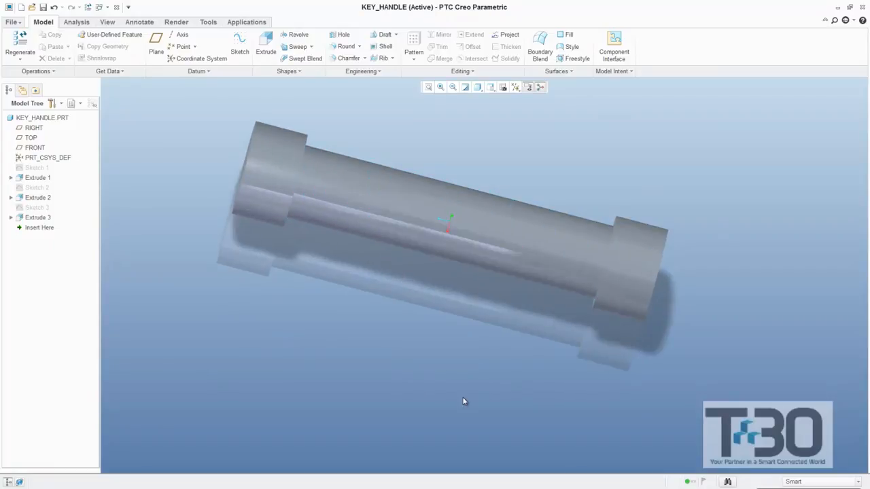
Start a 0.15 mm Round and add the inner and outer circular edges of one end cap.
{"action": "scroll", "coordinate": [461, 353], "scroll_direction": "down", "scroll_amount": 1}
{"action": "scroll", "coordinate": [461, 351], "scroll_direction": "up", "scroll_amount": 1}
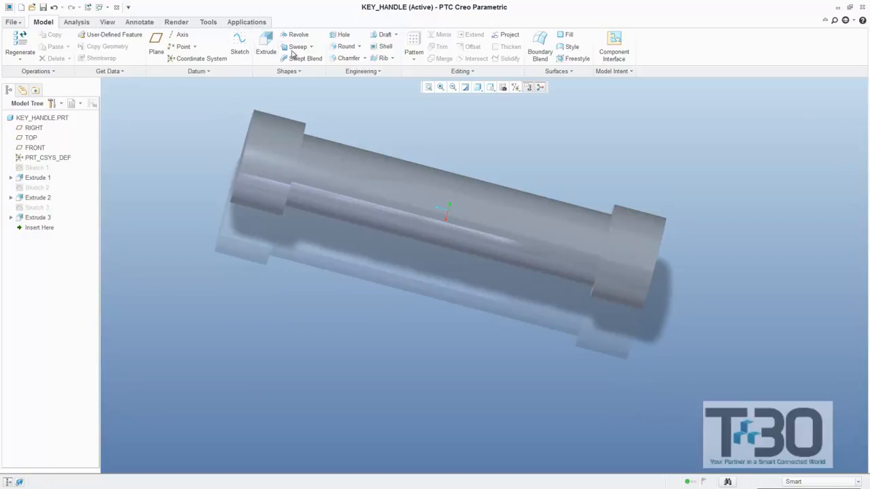
{"action": "left_click", "coordinate": [344, 47]}
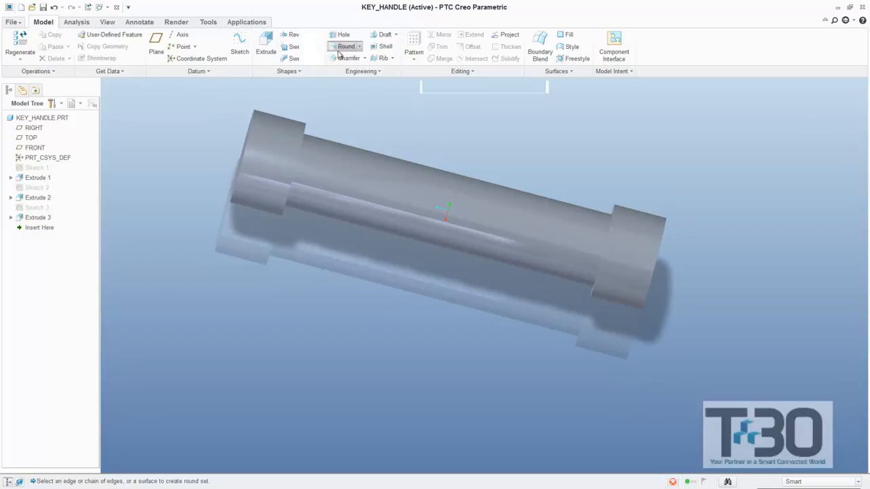
{"action": "scroll", "coordinate": [329, 112], "scroll_direction": "down", "scroll_amount": 2}
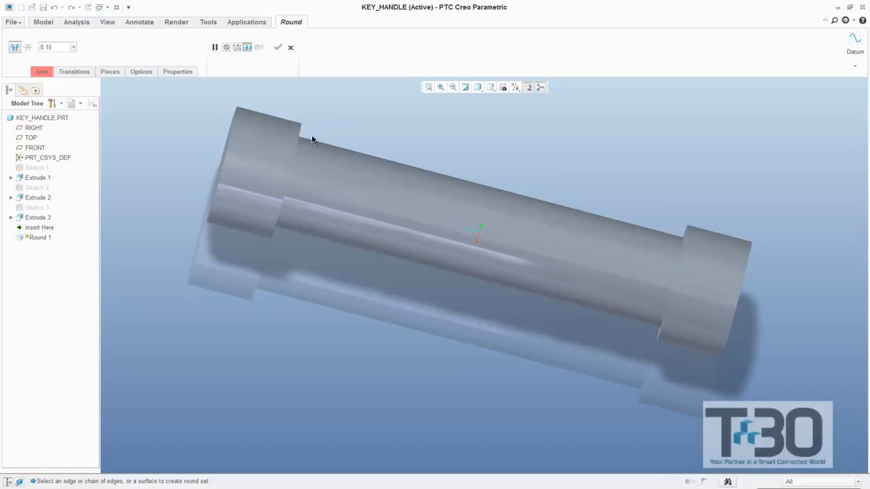
{"action": "left_click", "coordinate": [297, 143]}
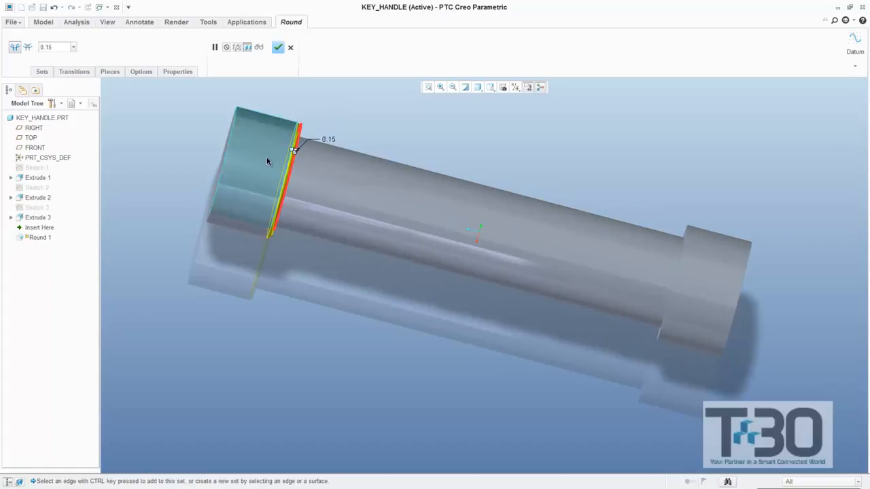
{"action": "middle_click_drag", "start_coordinate": [304, 265], "coordinate": [278, 257]}
{"action": "scroll", "coordinate": [278, 256], "scroll_direction": "down", "scroll_amount": 1}
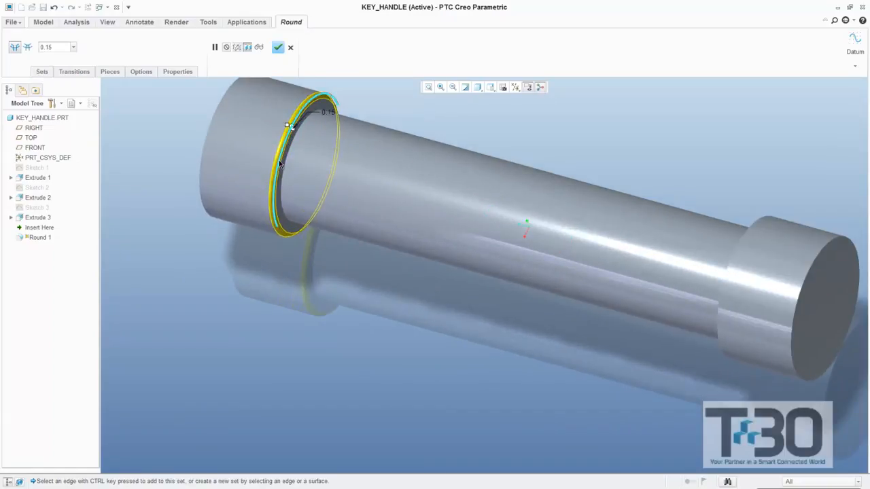
{"action": "right_click", "coordinate": [301, 281]}
{"action": "left_click", "coordinate": [279, 259]}
{"action": "middle_click_drag", "start_coordinate": [290, 241], "coordinate": [305, 314], "text": "ctrl"}
{"action": "left_click", "coordinate": [219, 183]}
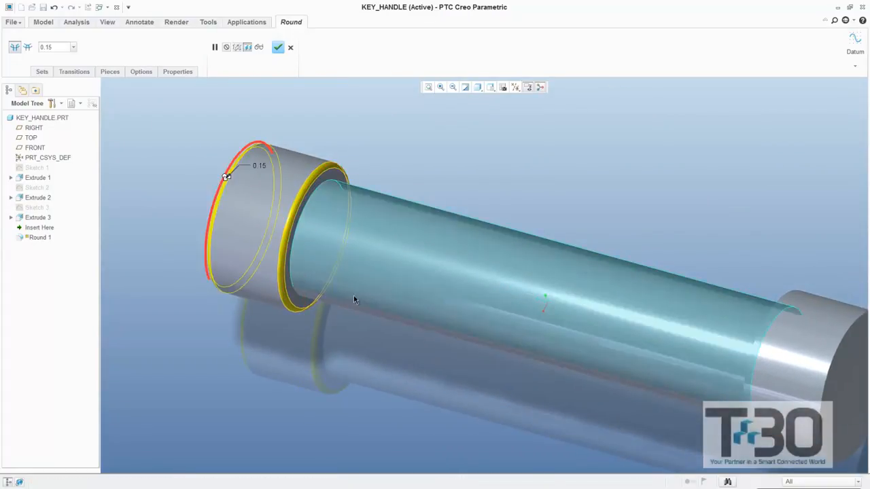
Add both circular edges of the opposite end cap to the 0.15 mm Round and complete the feature.
{"action": "middle_click_drag", "start_coordinate": [485, 333], "coordinate": [338, 285], "text": "shift"}
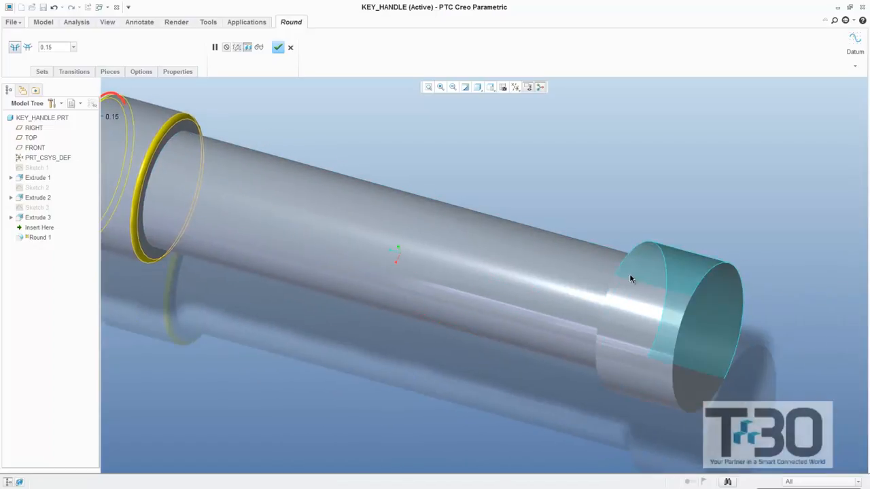
{"action": "left_click", "coordinate": [615, 279]}
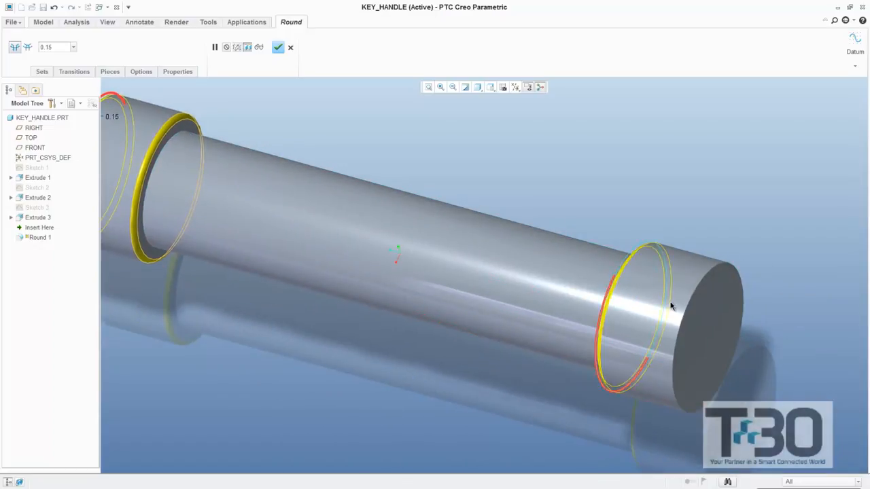
{"action": "left_click", "coordinate": [689, 302], "text": "ctrl"}
{"action": "middle_click_drag", "start_coordinate": [282, 321], "coordinate": [351, 336], "text": "shift"}
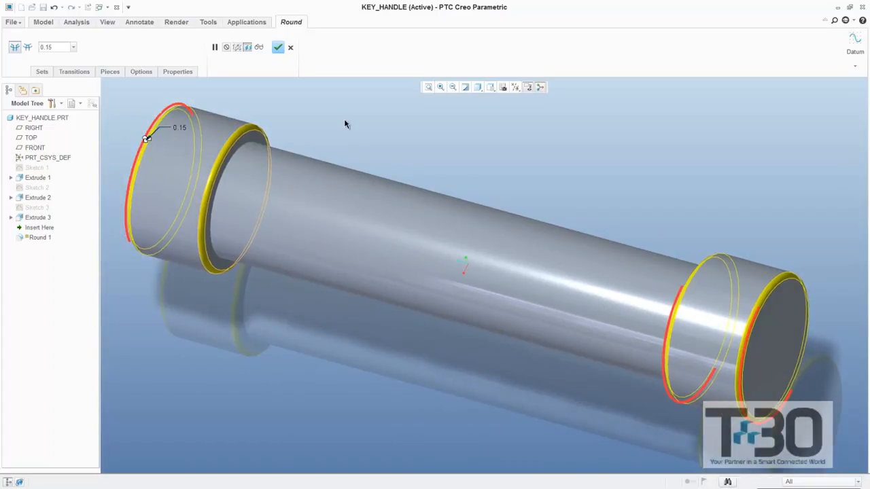
{"action": "scroll", "coordinate": [337, 121], "scroll_direction": "up", "scroll_amount": 1}
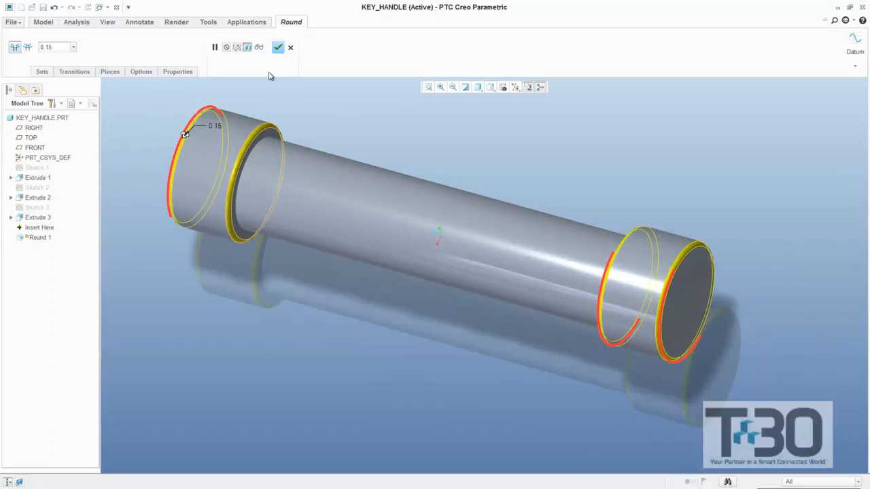
{"action": "left_click", "coordinate": [278, 49]}
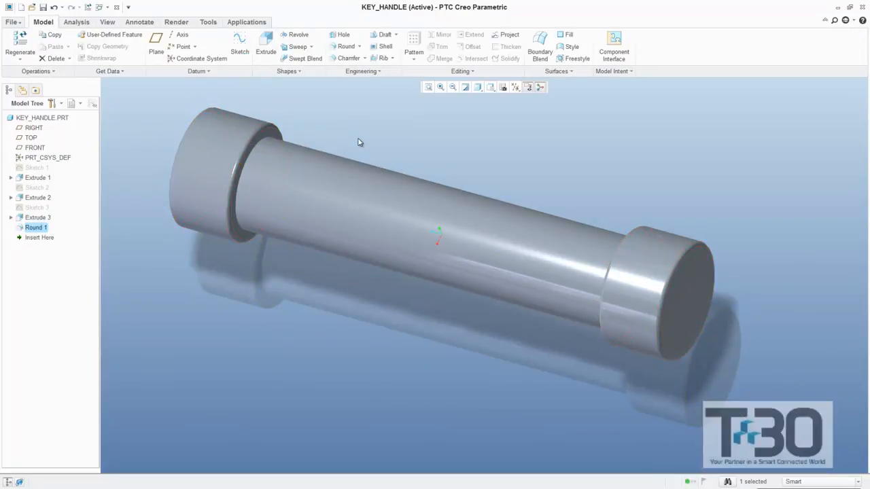
{"action": "scroll", "coordinate": [436, 333], "scroll_direction": "down", "scroll_amount": 1}
{"action": "scroll", "coordinate": [354, 288], "scroll_direction": "up", "scroll_amount": 1}
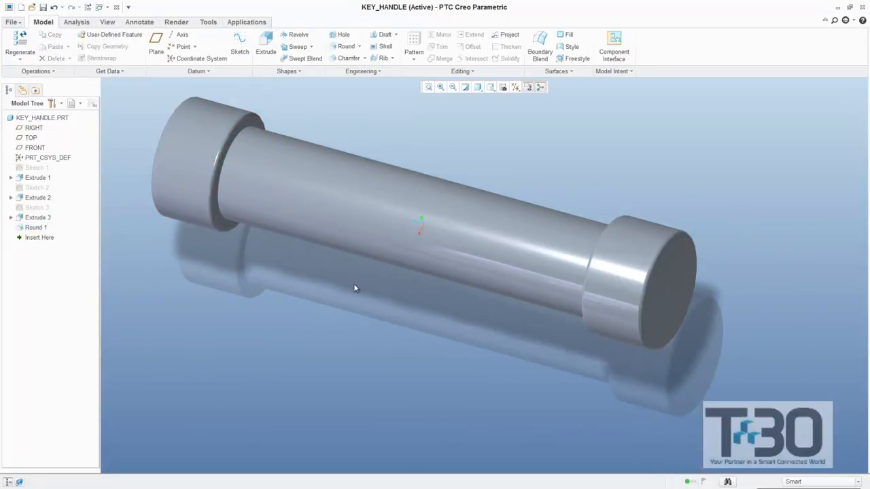
{"action": "mouse_move", "coordinate": [279, 275]}
{"action": "middle_mouse_down"}
{"action": "mouse_move", "coordinate": [355, 322]}
{"action": "mouse_move", "coordinate": [408, 332]}
{"action": "mouse_move", "coordinate": [501, 322]}
{"action": "middle_mouse_up"}
{"action": "middle_click_drag", "start_coordinate": [227, 248], "coordinate": [216, 268]}
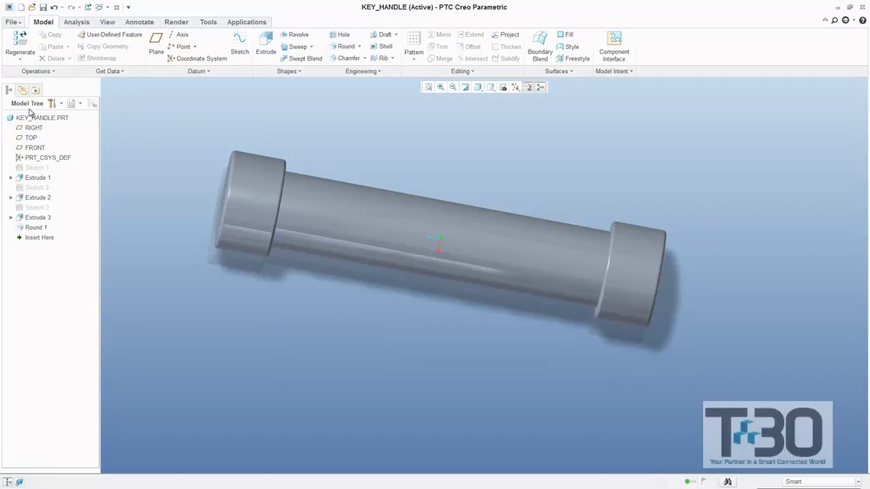
Redefine the shaft's extrusion and try a length of 25 mm.
{"action": "left_click", "coordinate": [34, 178]}
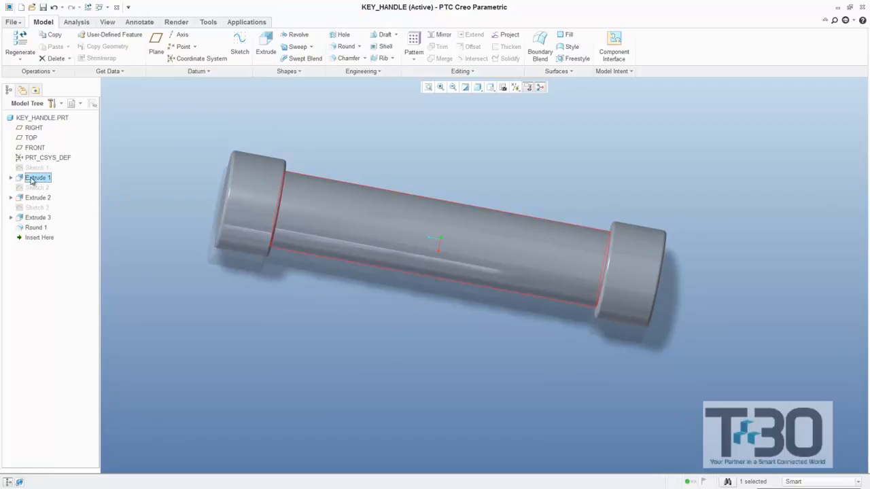
{"action": "right_click", "coordinate": [32, 181]}
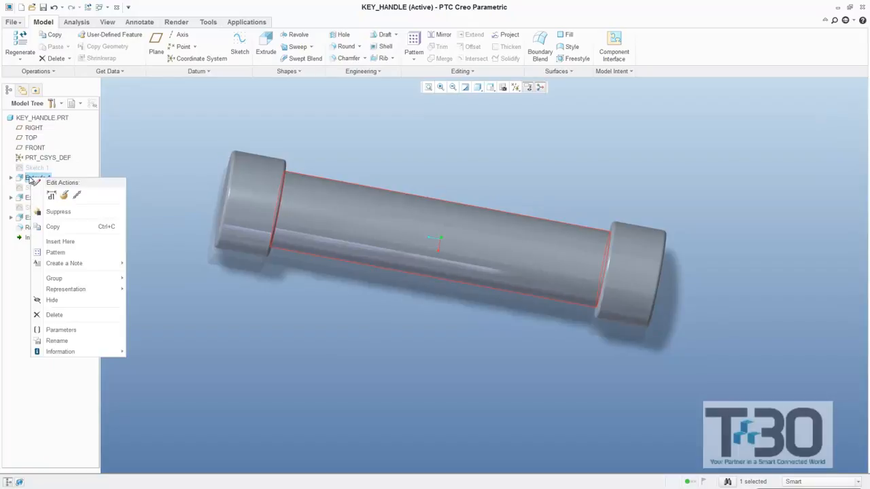
{"action": "left_click", "coordinate": [64, 196]}
{"action": "double_click", "coordinate": [264, 207]}
{"action": "type", "text": "25"}
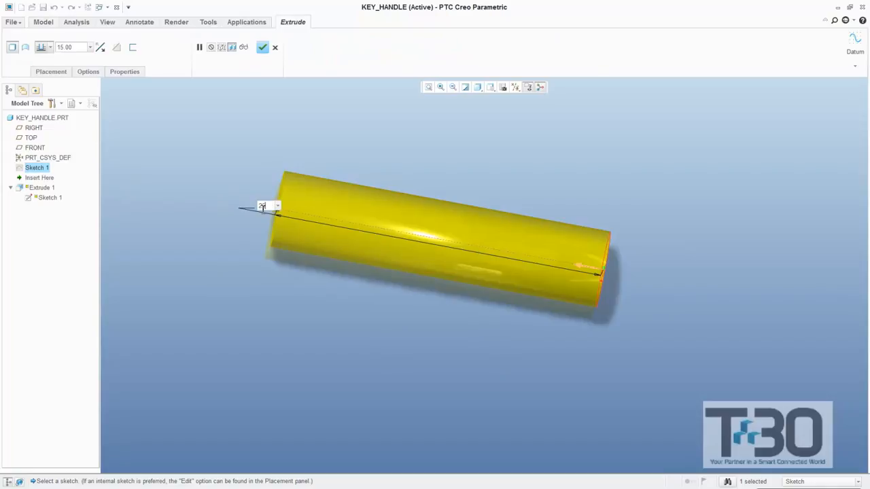
{"action": "left_click", "coordinate": [263, 47]}
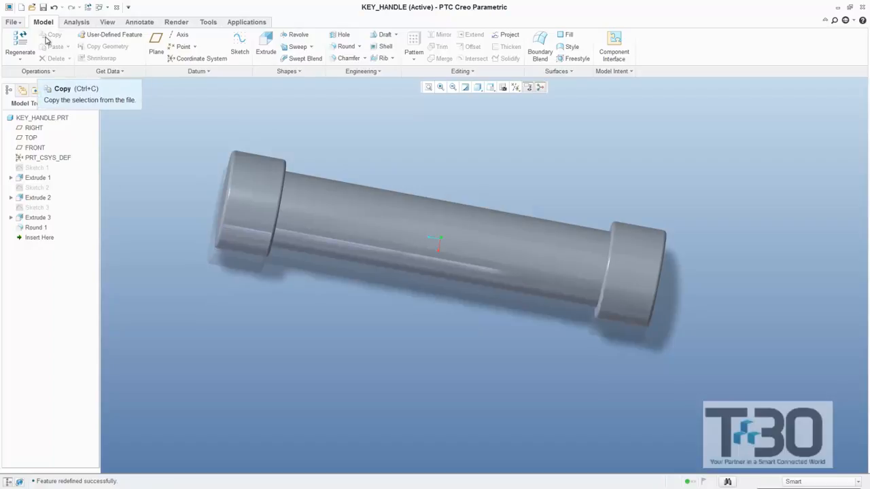
Save the key handle part in the Basic Modeling folder.
{"action": "left_click", "coordinate": [42, 7]}
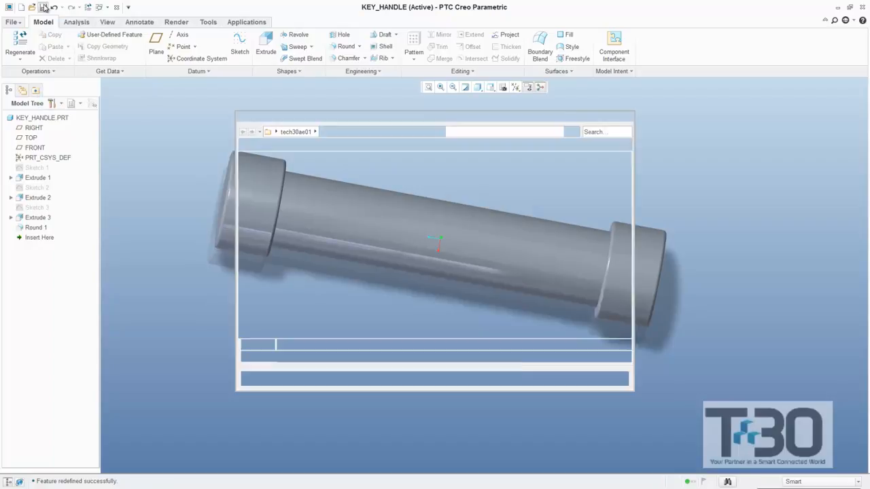
{"action": "left_click", "coordinate": [342, 379]}
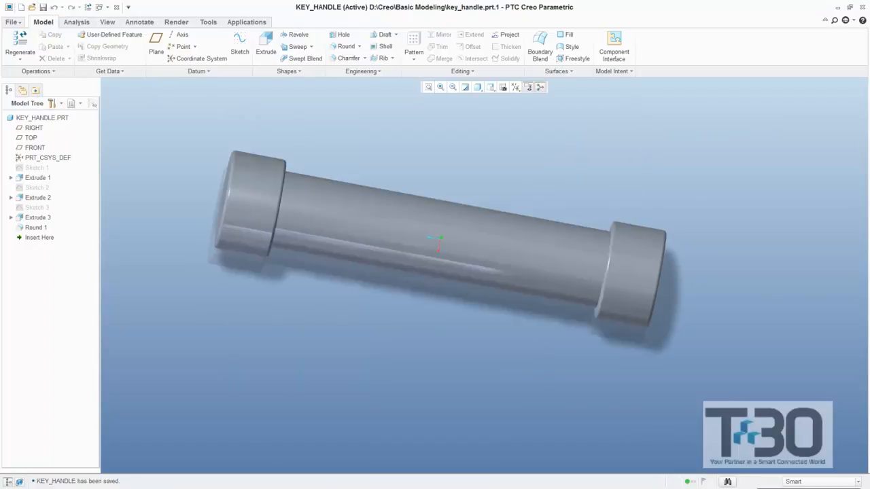